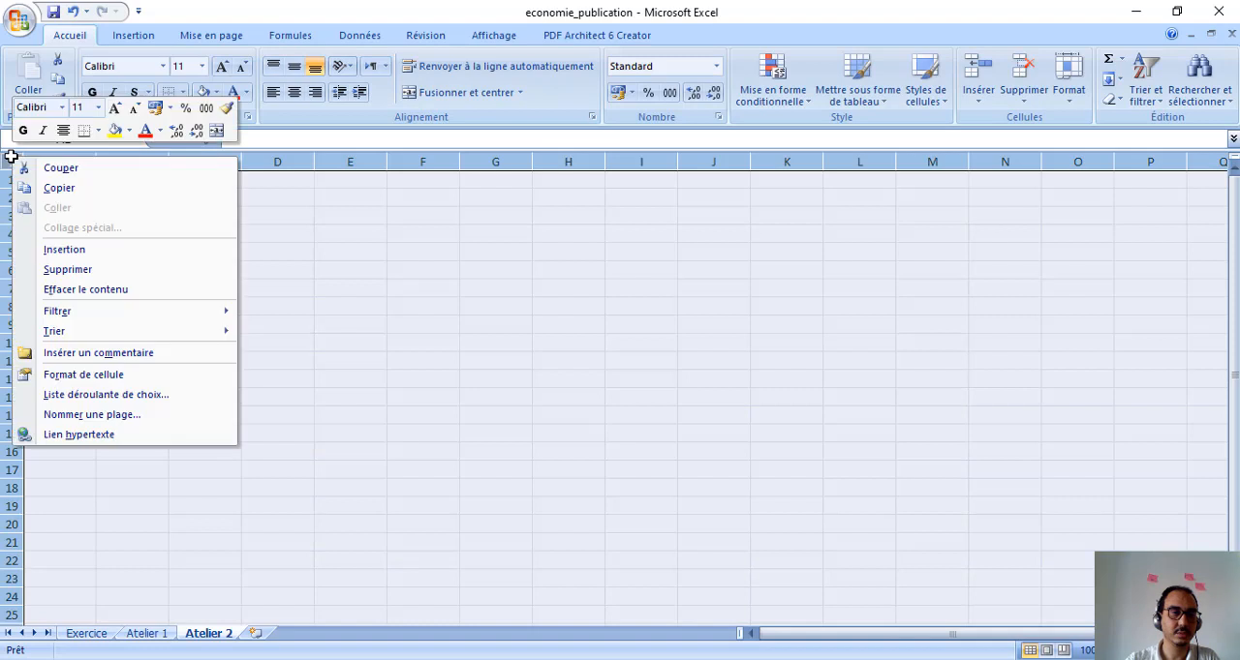
Copy the entire contents of the Atelier 1 sheet and paste them over the whole Atelier 2 sheet
click(419, 320)
click(150, 634)
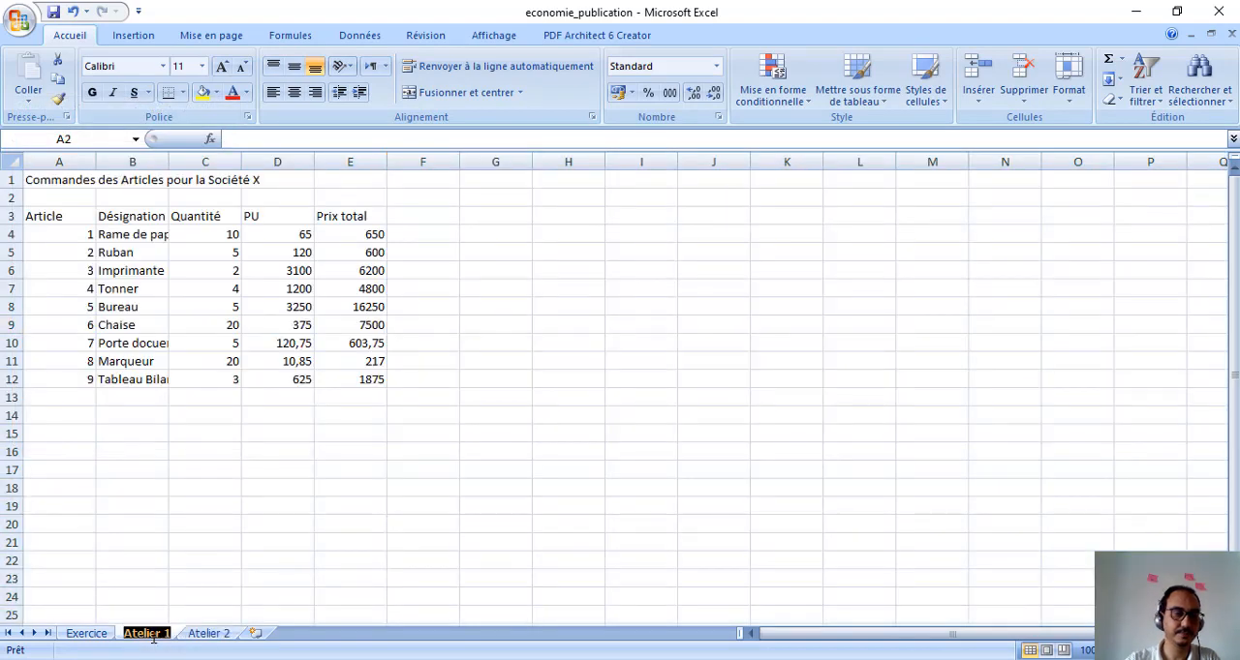
click(13, 159)
right_click(16, 159)
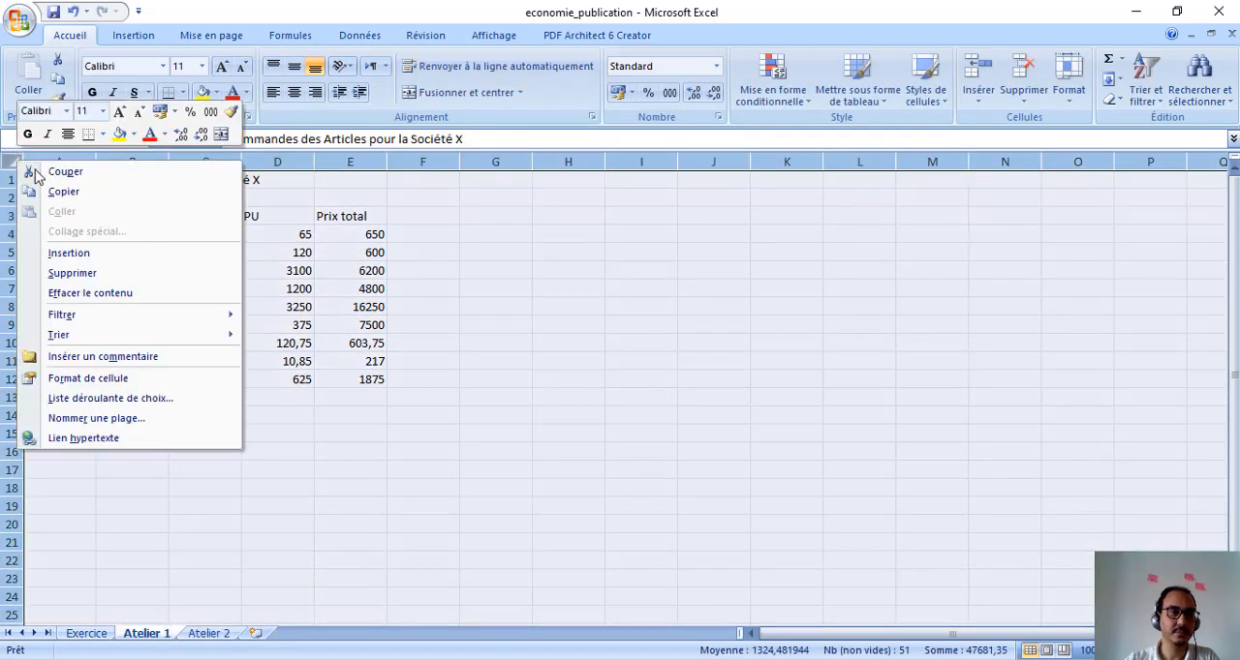
click(83, 191)
click(204, 632)
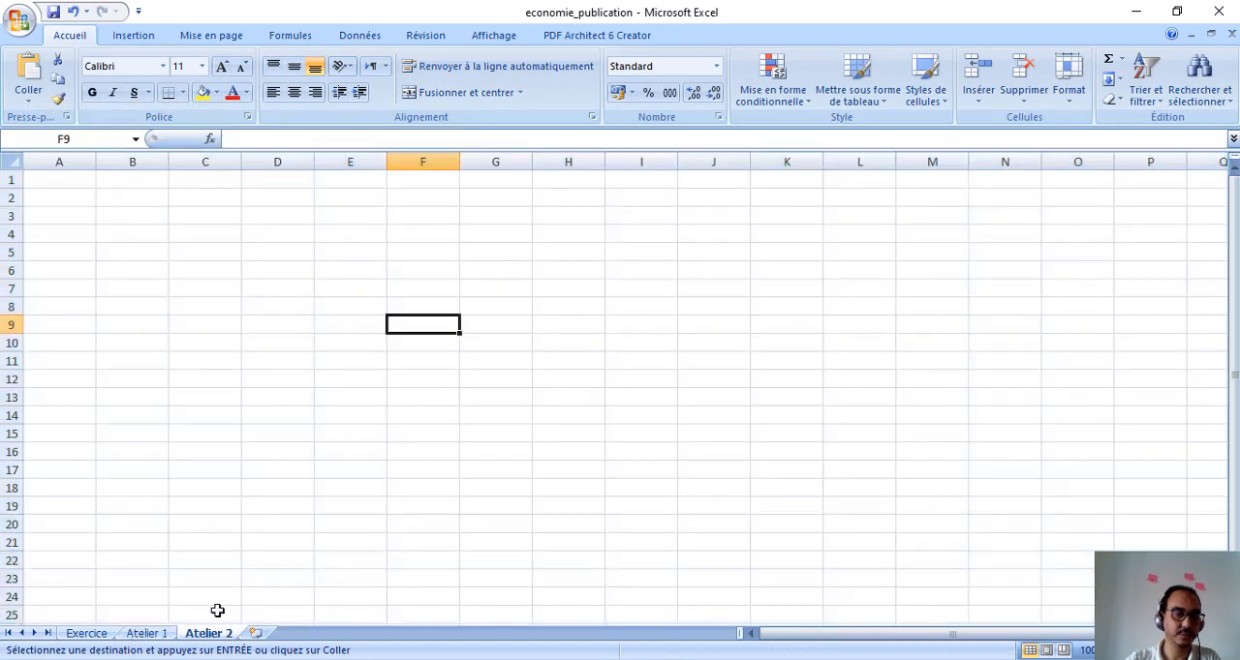
click(10, 159)
right_click(12, 161)
click(78, 214)
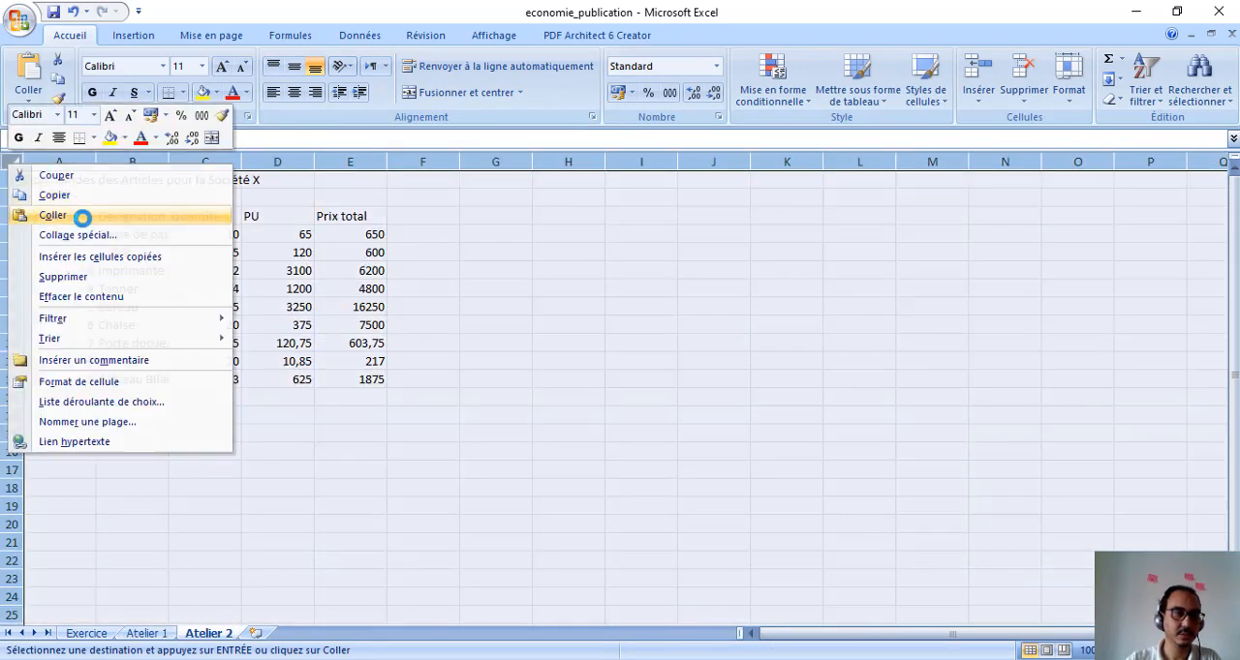
click(606, 366)
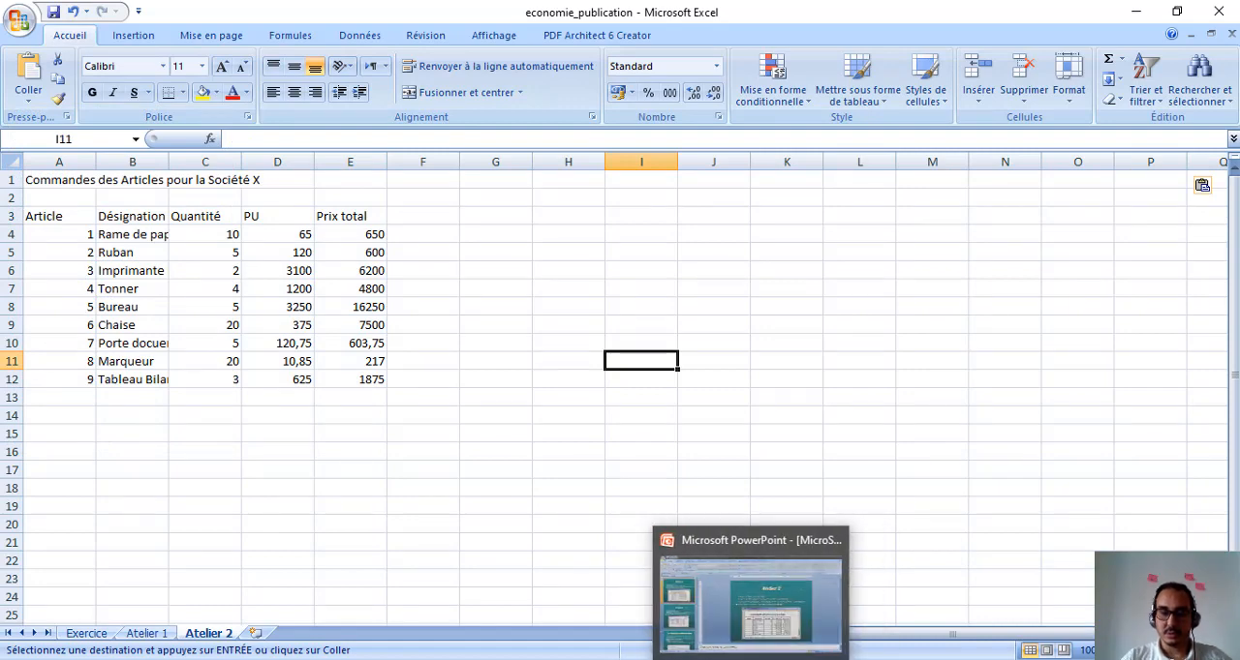
Review the required table formatting on the Atelier 2 slide in PowerPoint and return to the Excel workbook
click(782, 605)
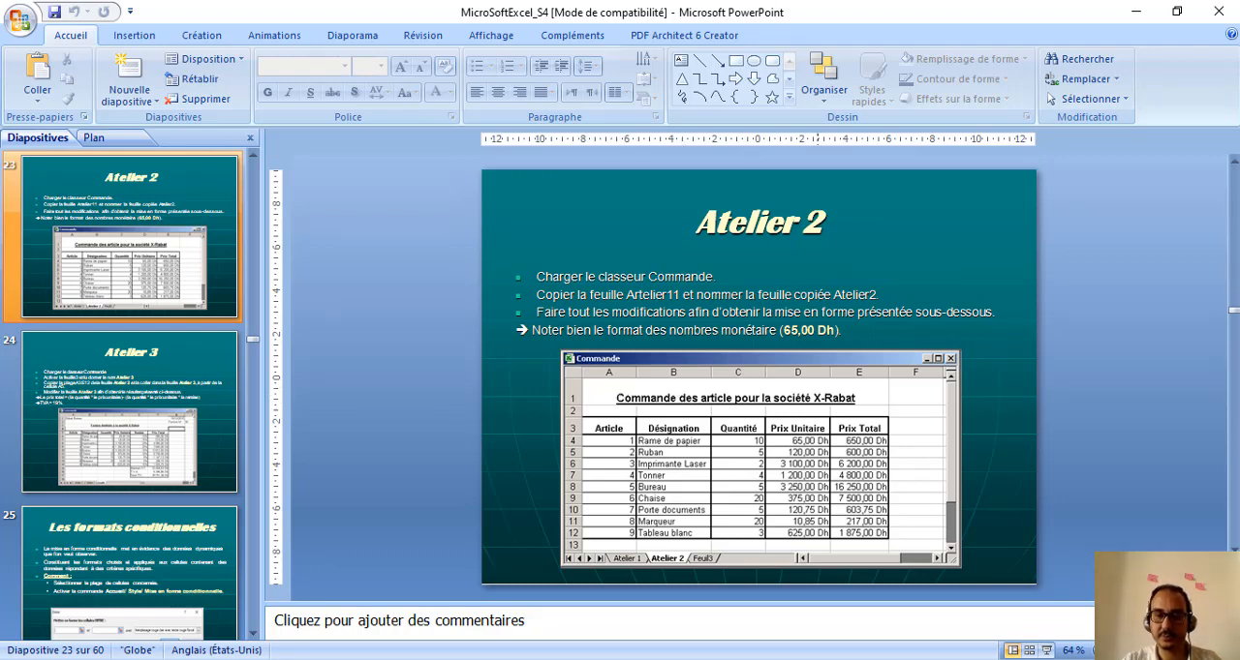
click(781, 659)
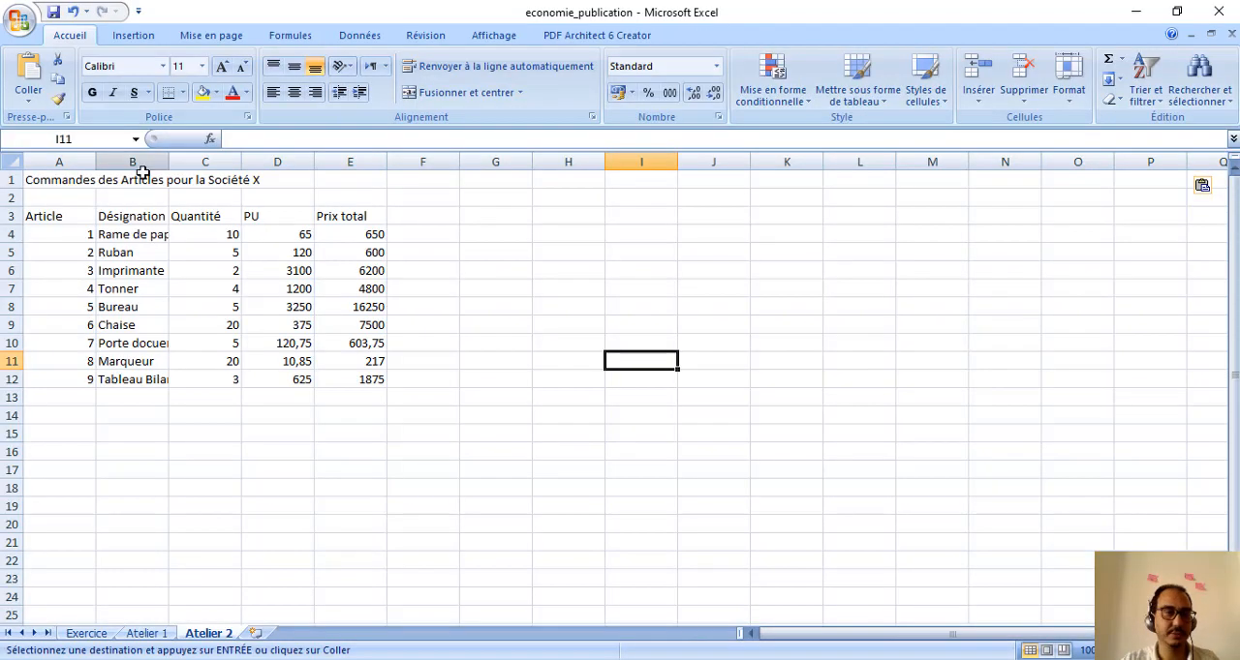
double_click(25, 180)
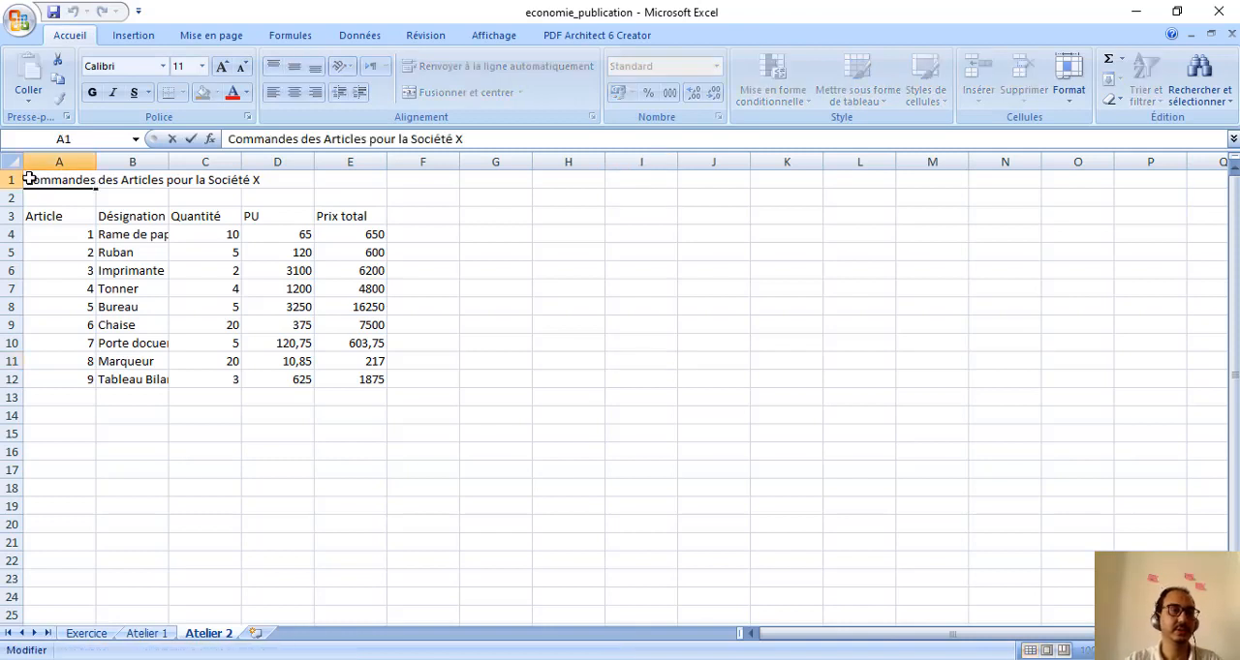
click(40, 295)
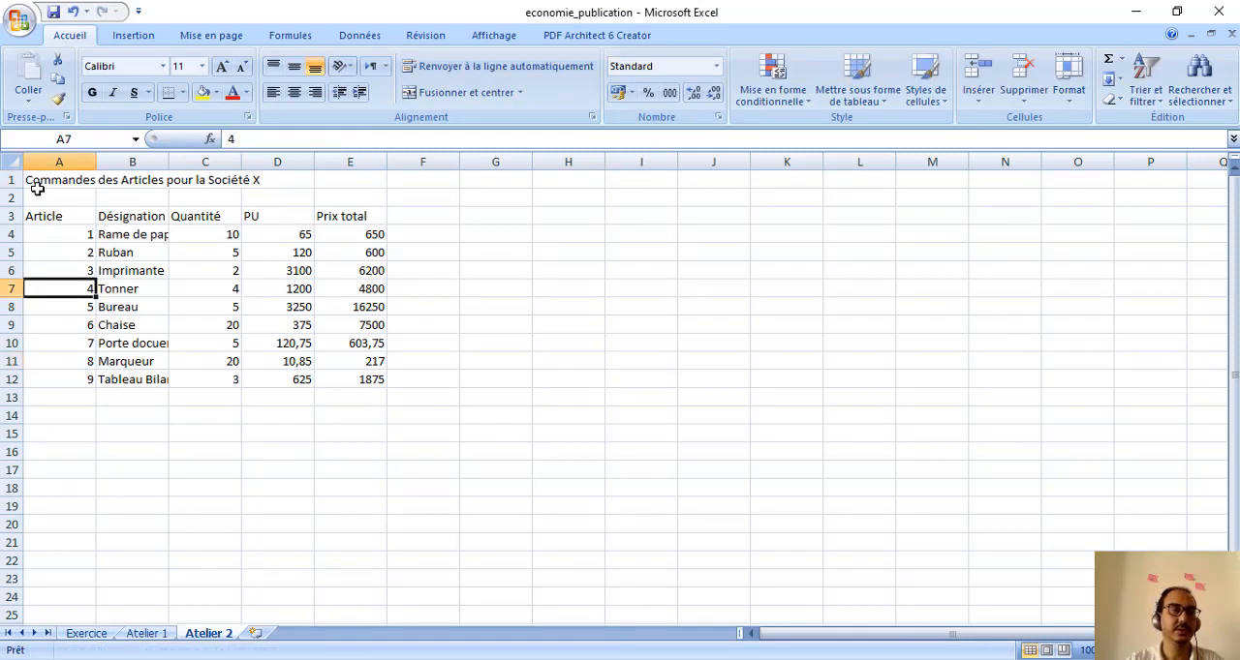
Merge the title cells A1:E1 and set their horizontal alignment to Centré
drag(35, 180, 359, 185)
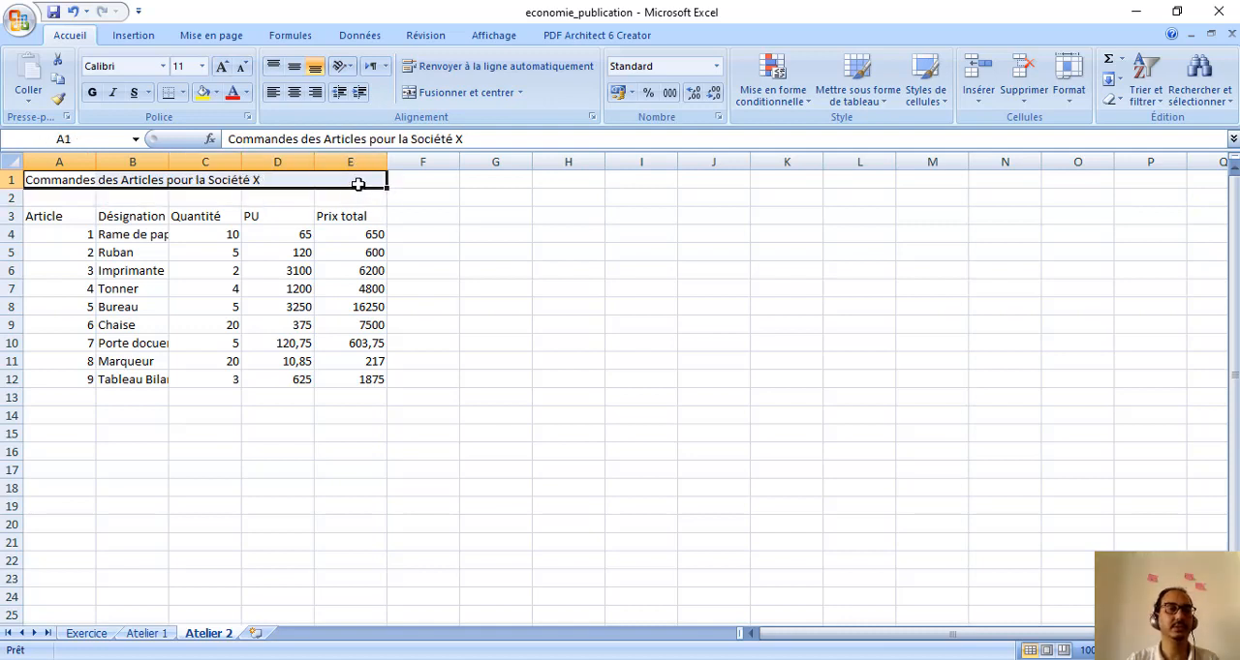
right_click(354, 181)
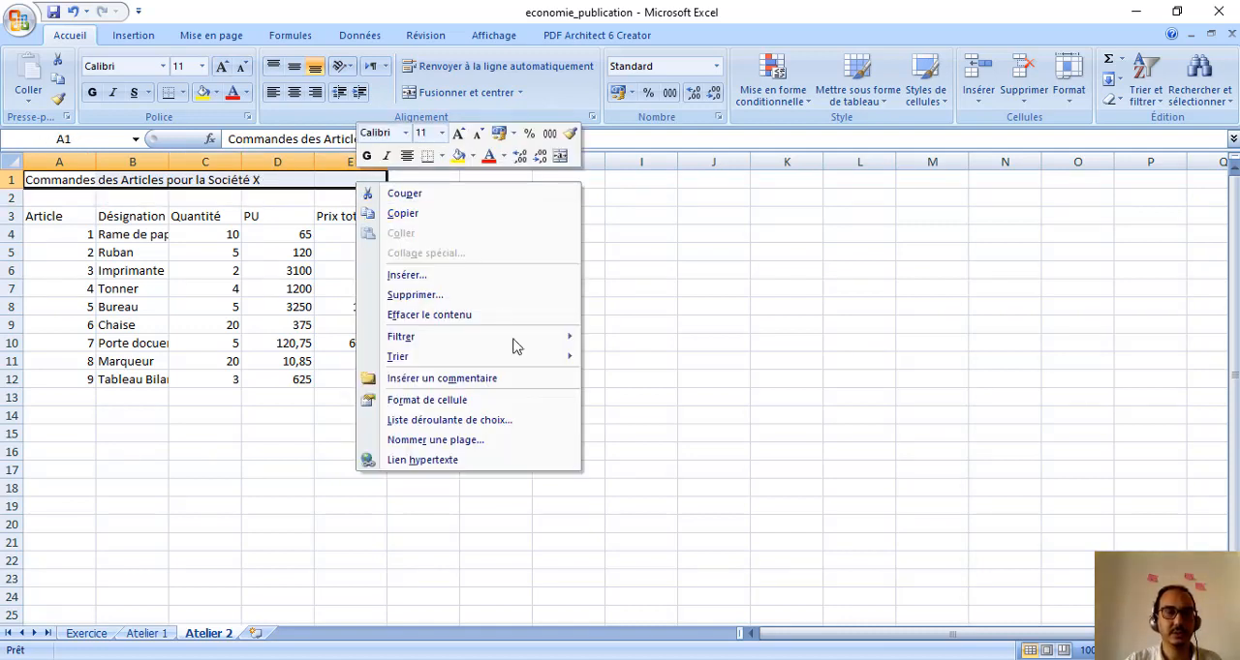
click(457, 401)
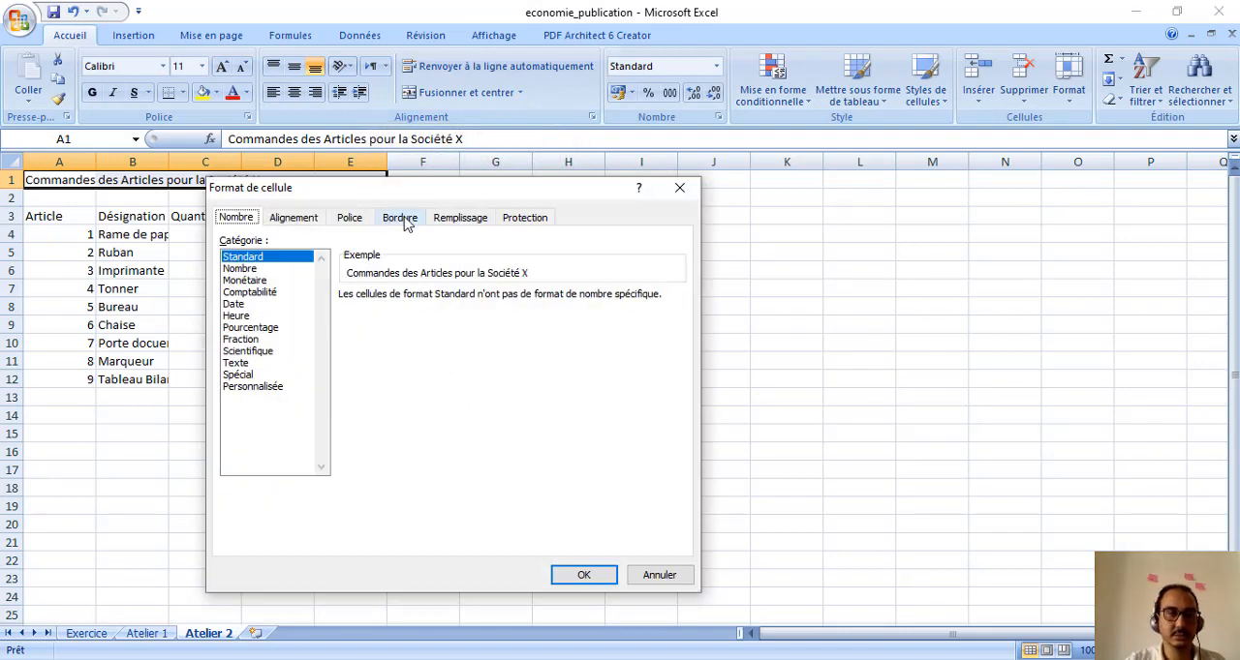
click(293, 219)
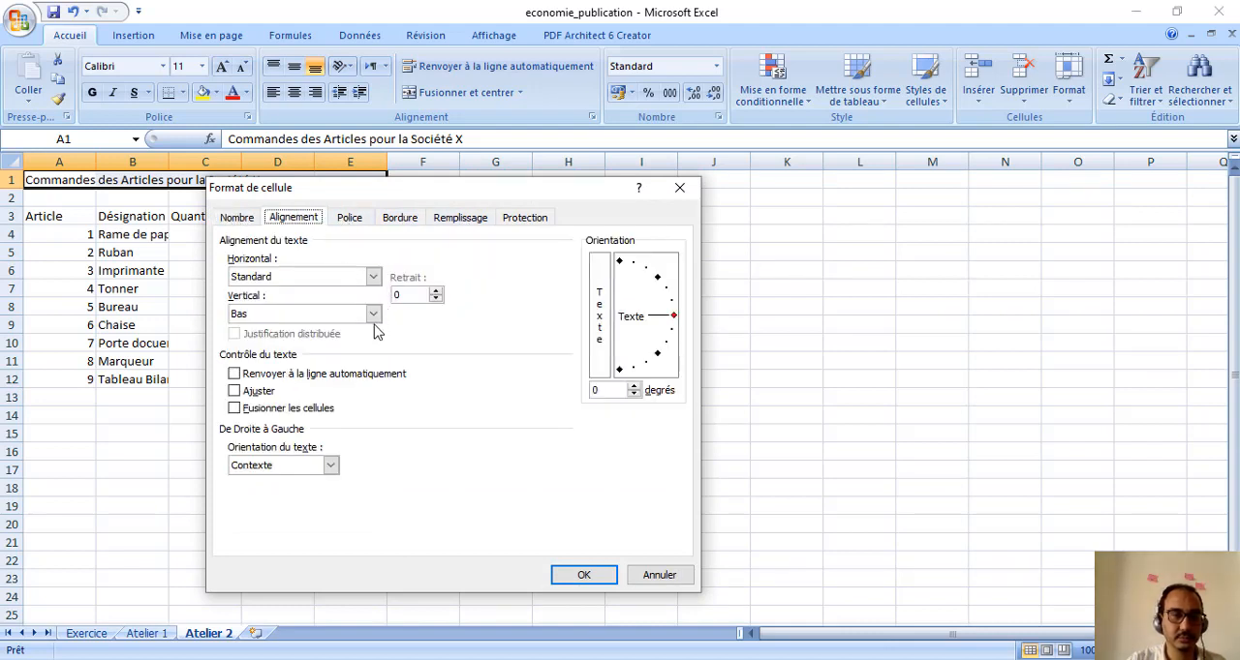
click(373, 277)
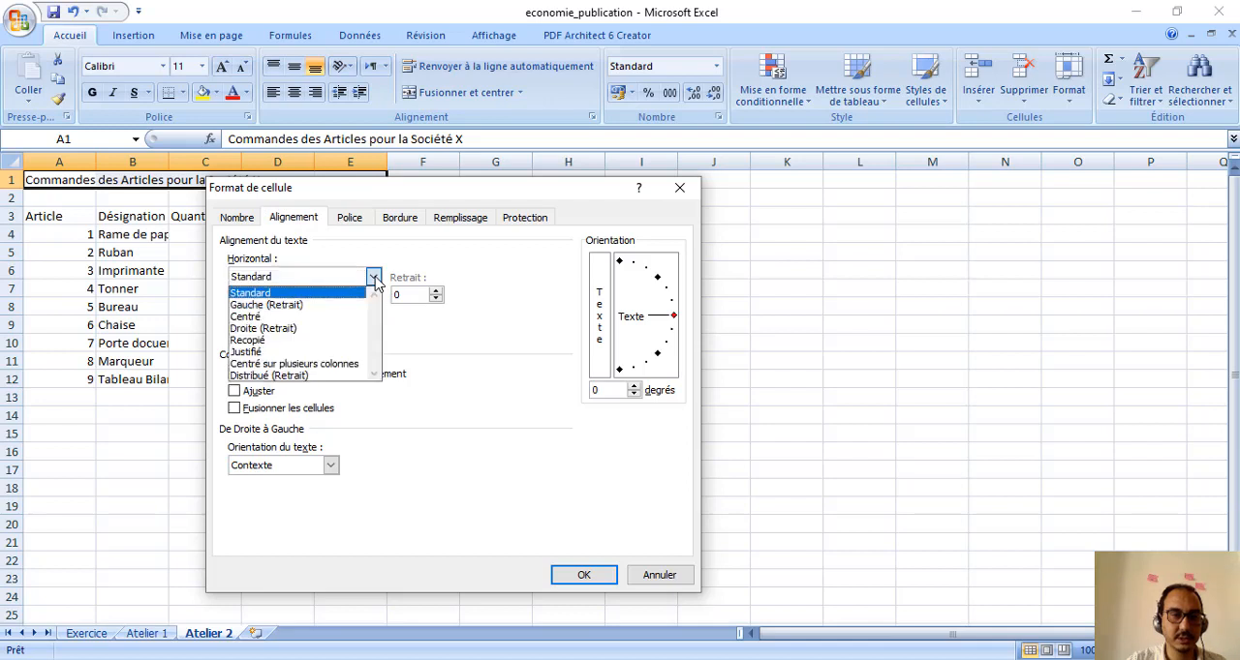
click(285, 318)
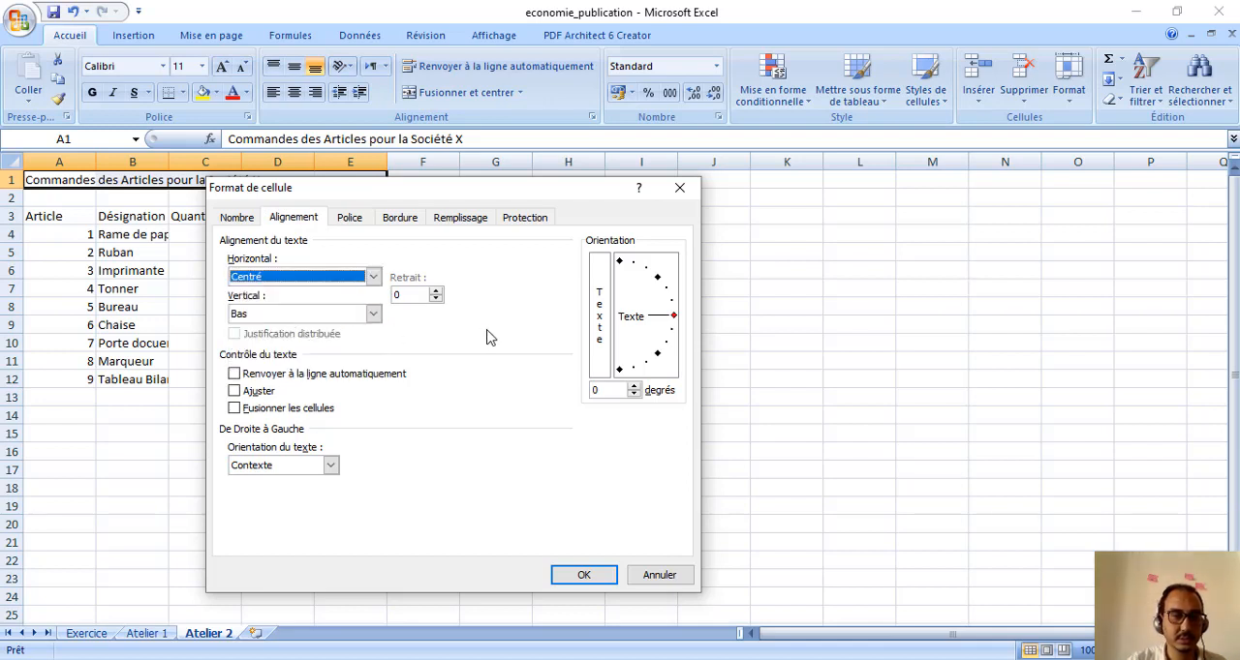
click(235, 408)
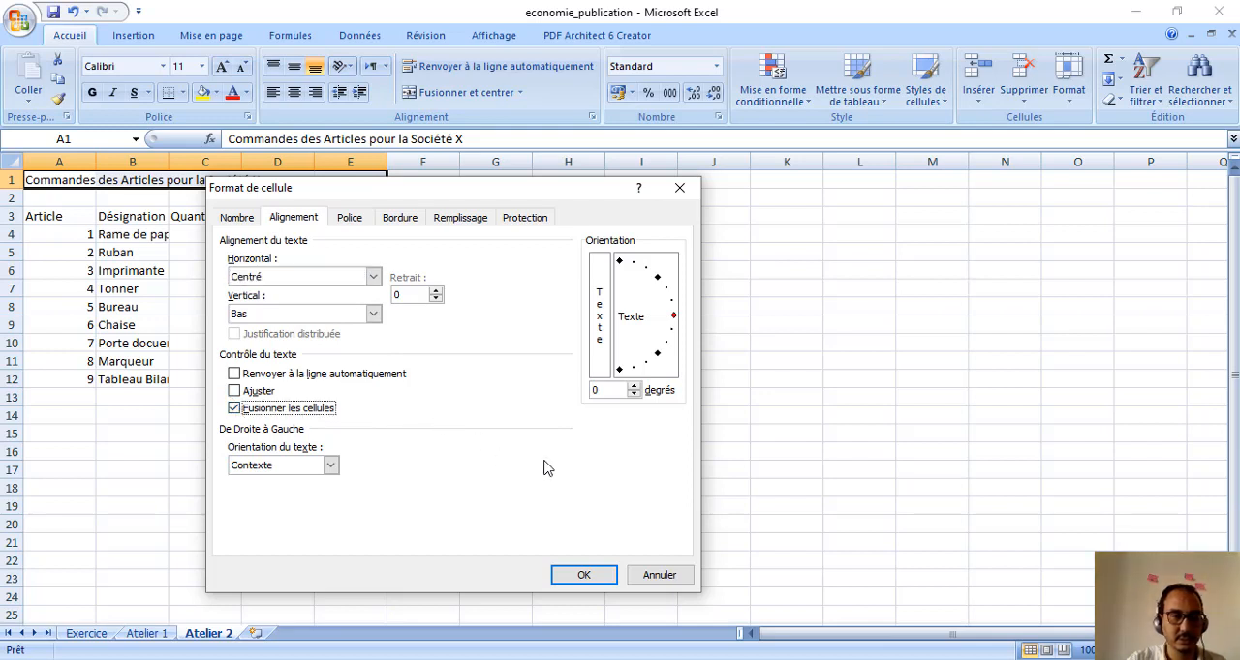
Set the font style of the merged title to Gras and apply the cell formatting
click(347, 222)
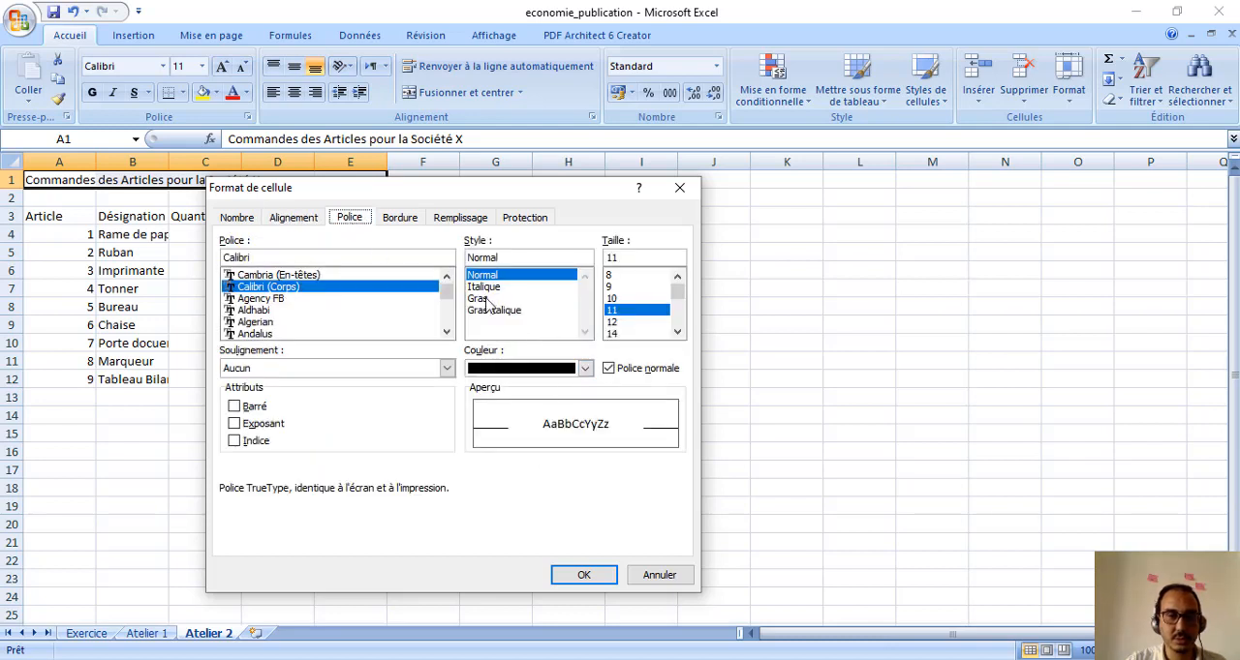
double_click(486, 308)
click(484, 303)
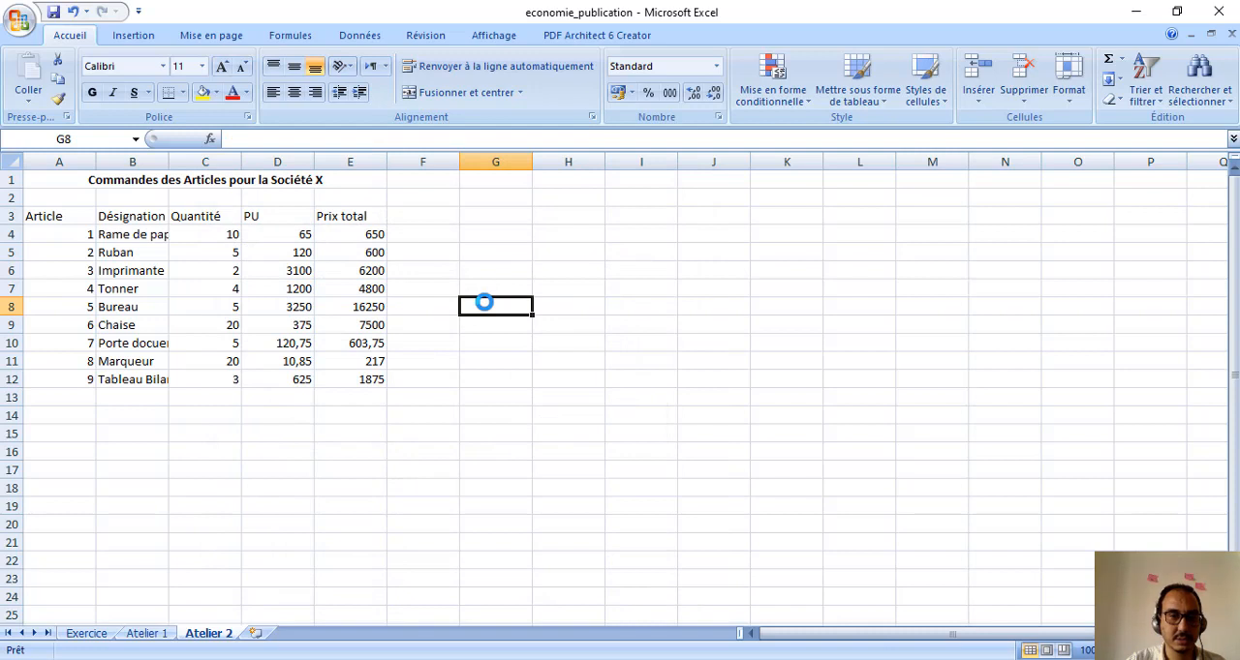
Give the merged title in row 1 a Simple underline through its cell format
click(58, 181)
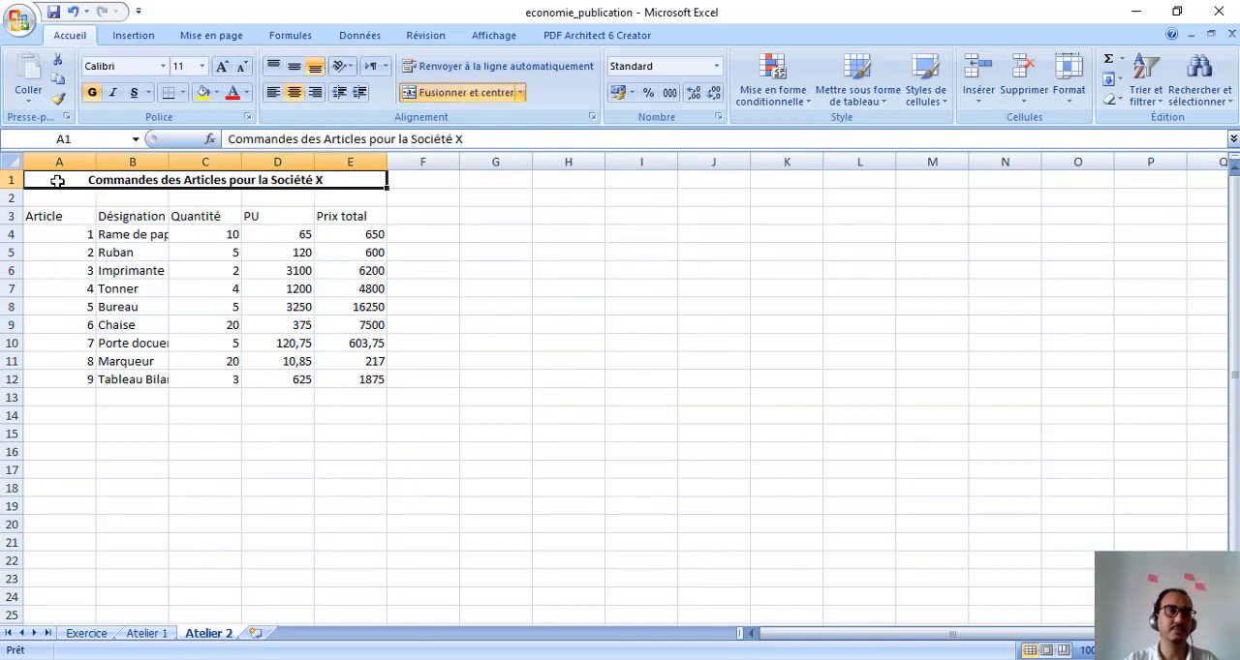
right_click(57, 181)
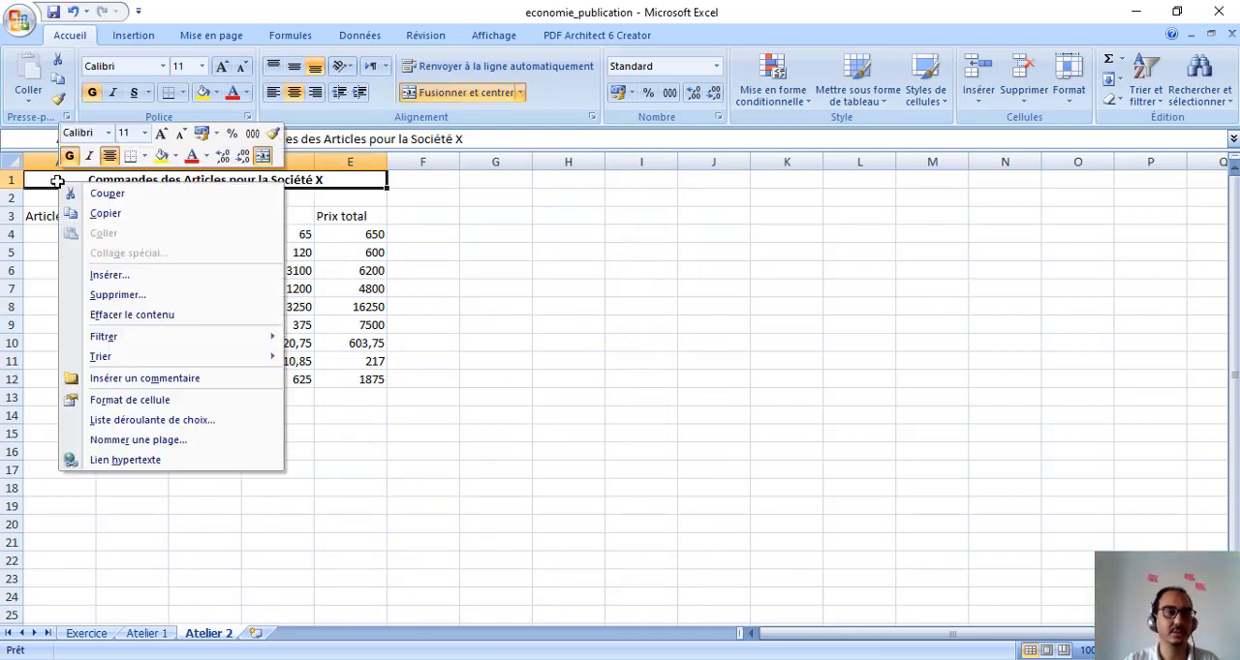
click(161, 403)
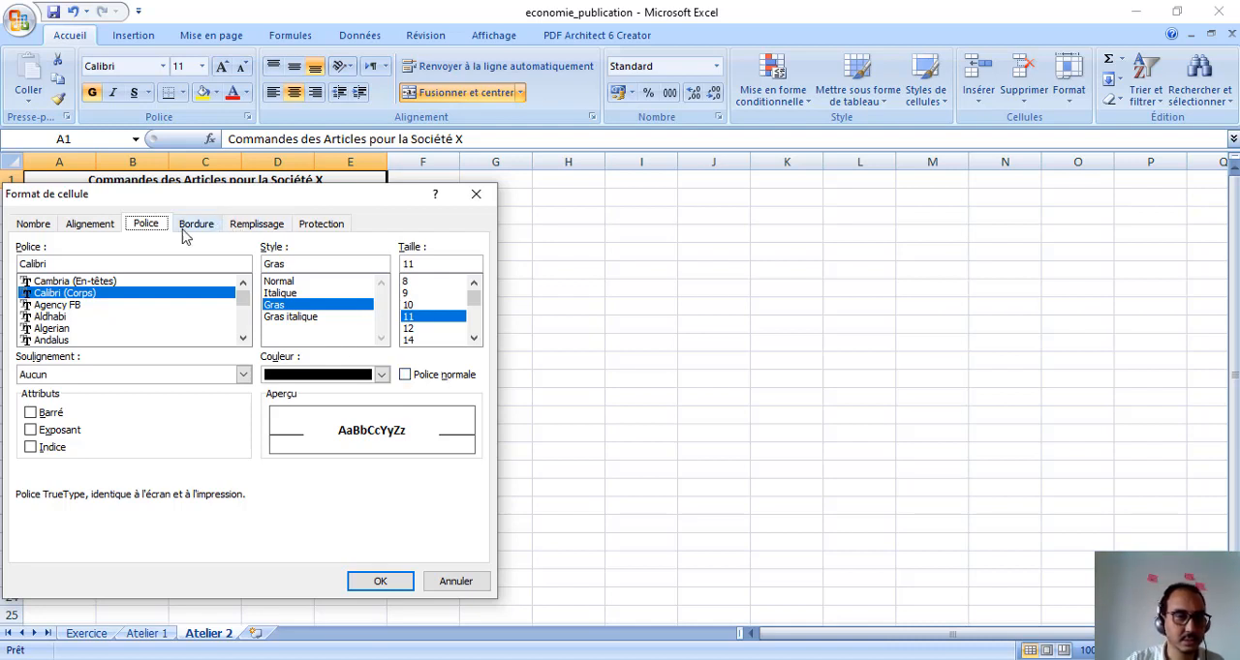
click(91, 229)
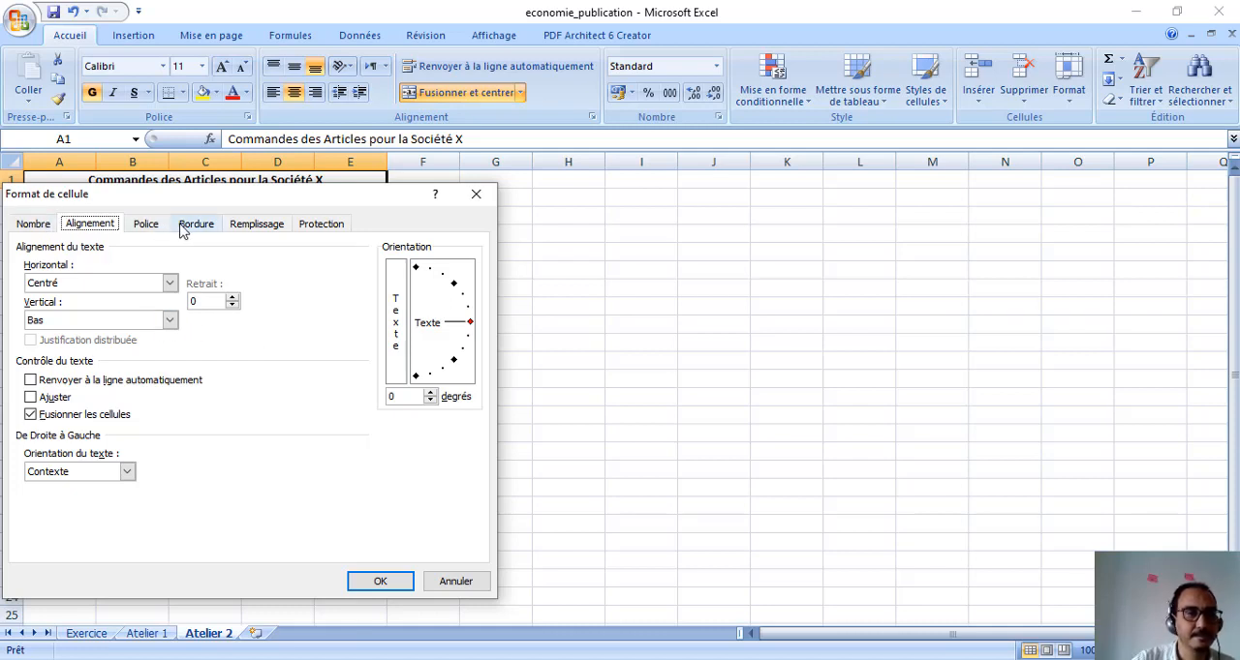
click(148, 224)
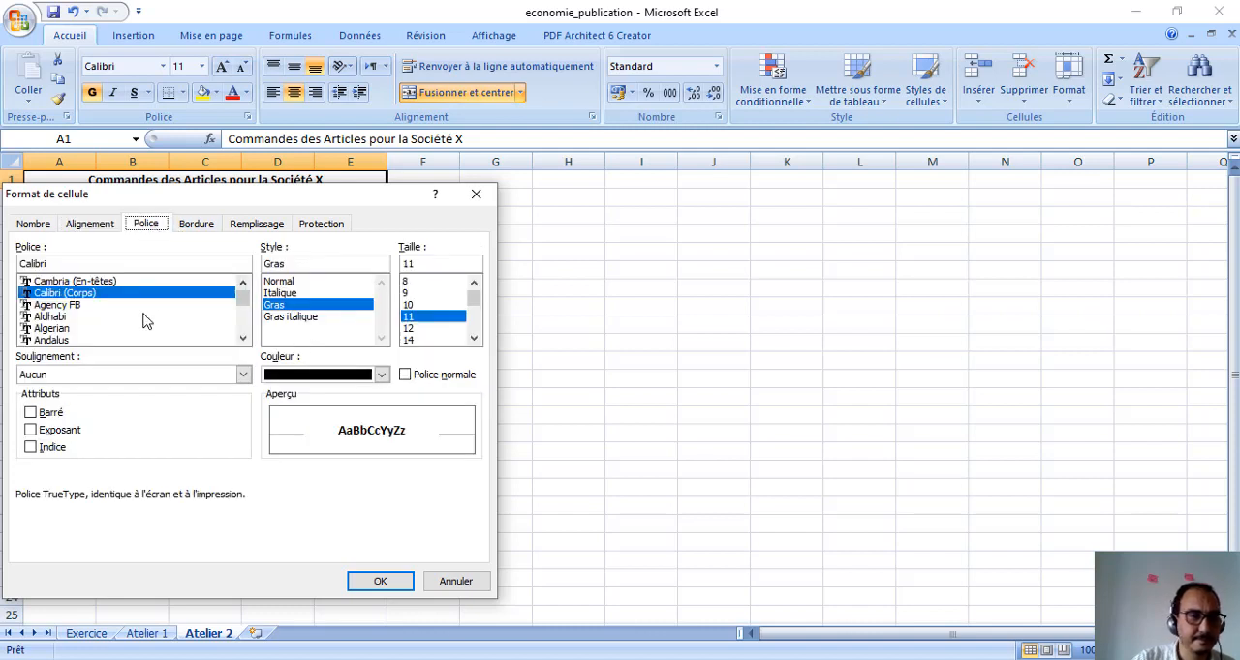
click(136, 377)
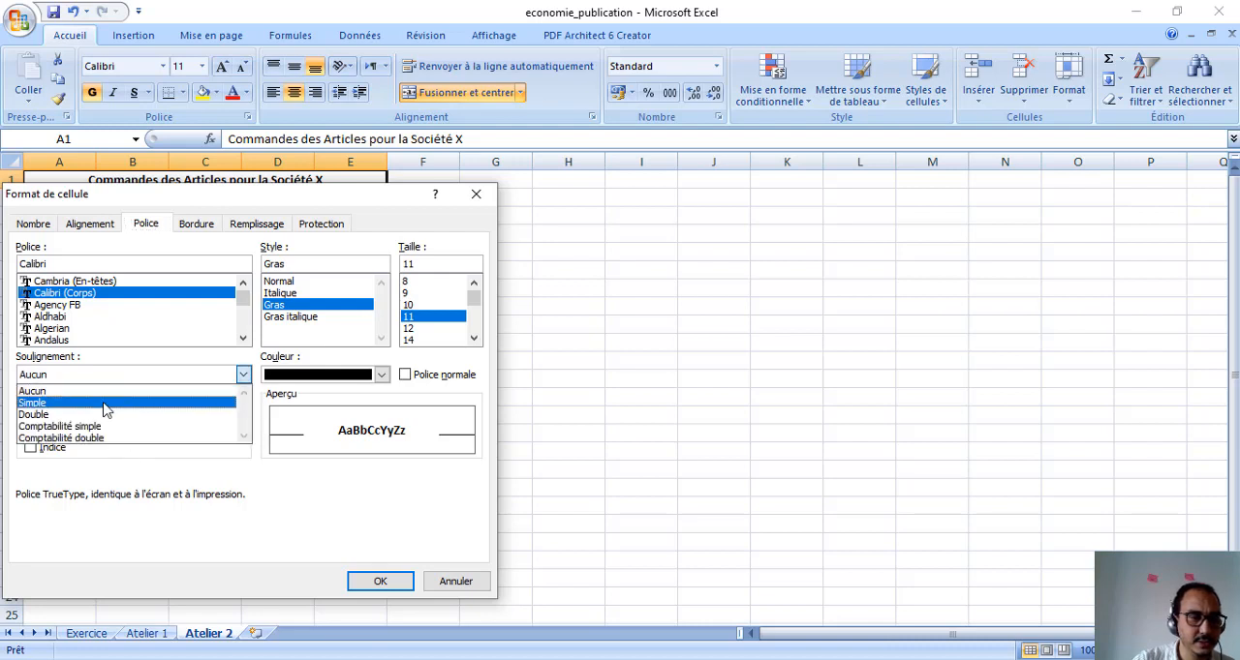
click(106, 408)
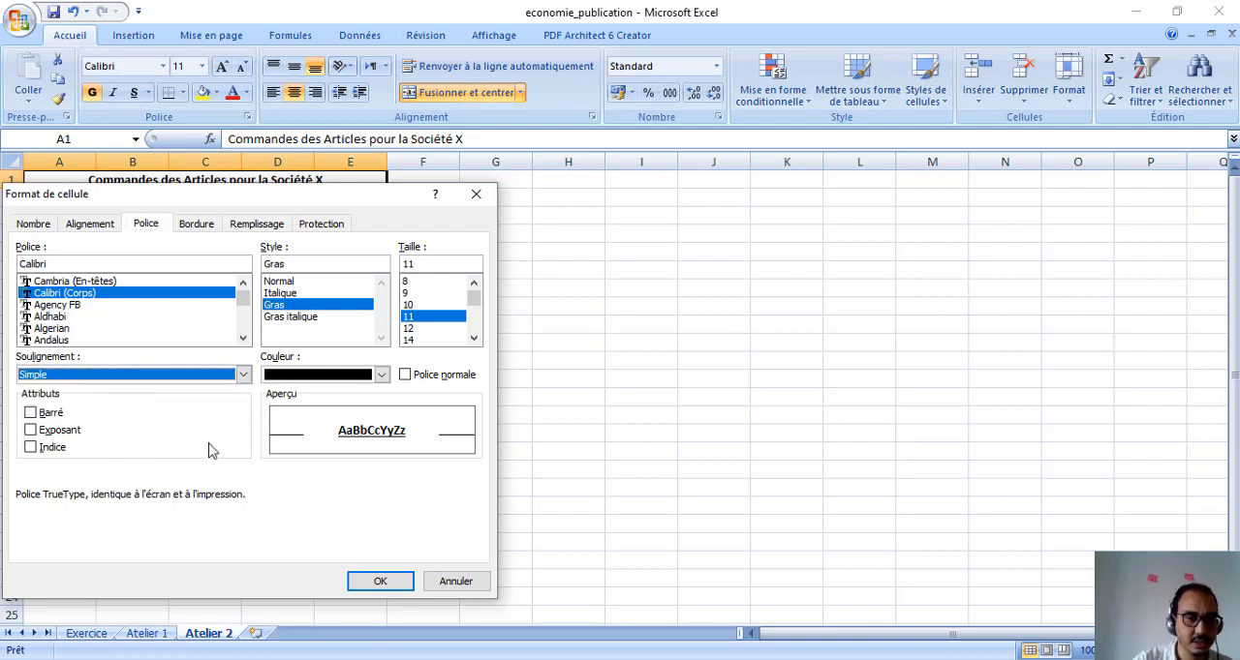
click(373, 583)
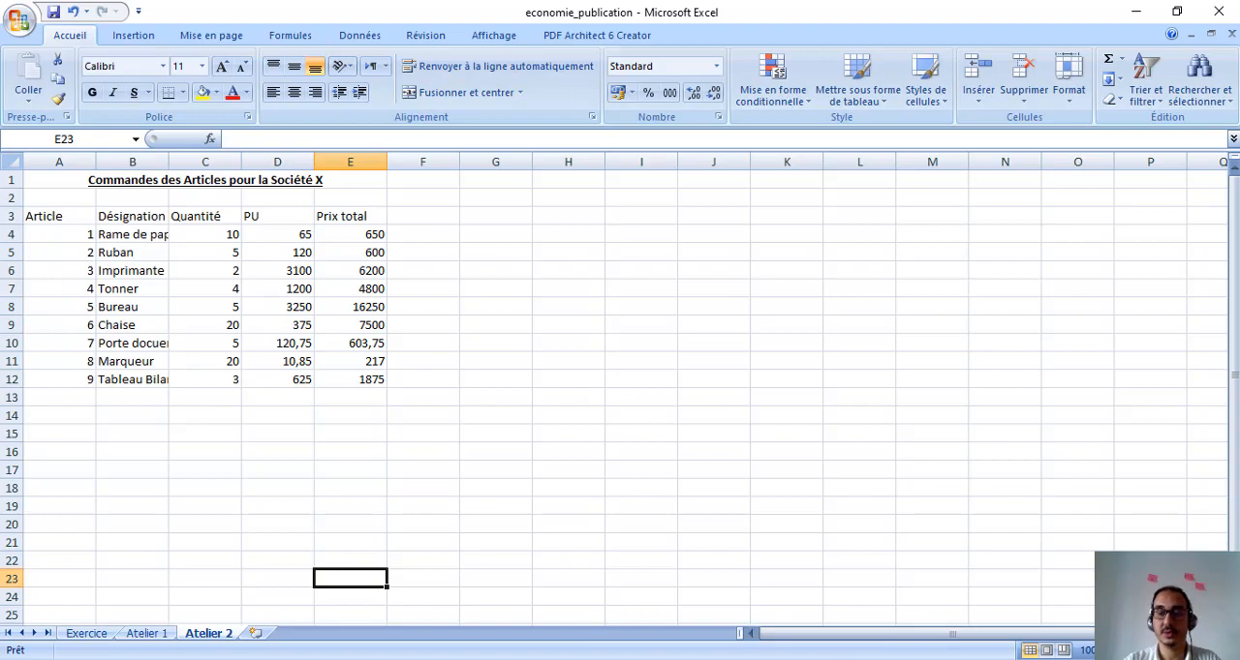
Check the Atelier 2 slide in PowerPoint, return to Excel, and apply medium-thick solid outline and inside borders to the table A3:E12
click(778, 659)
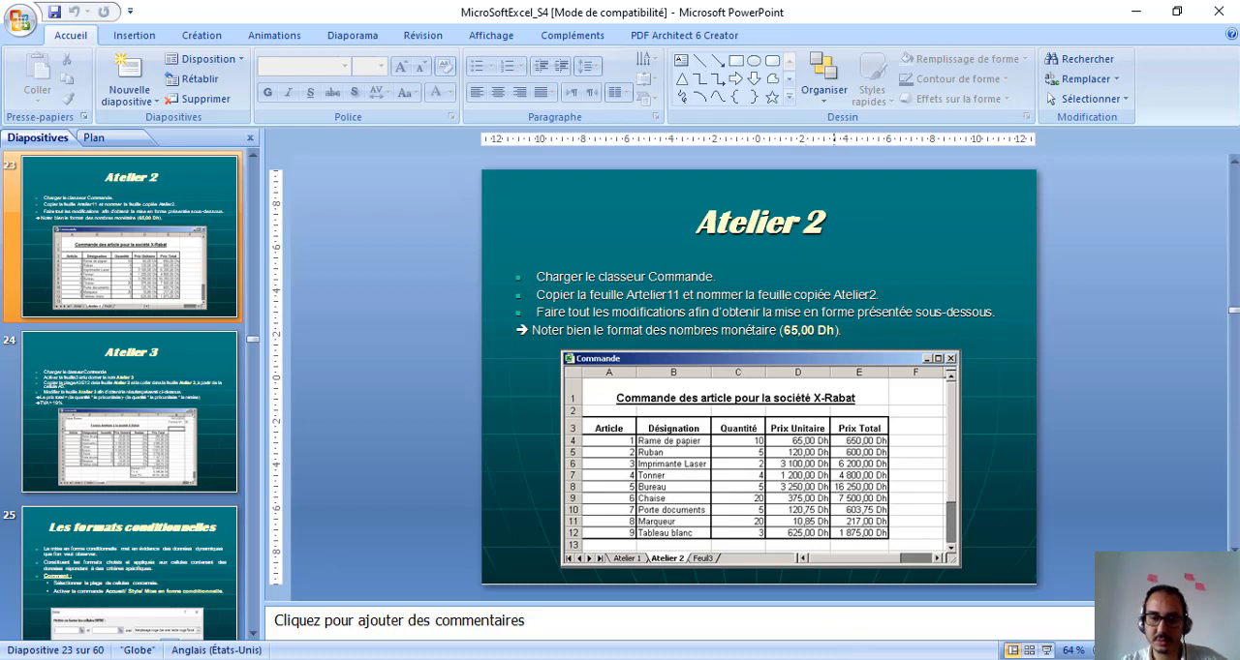
key(alt+Tab)
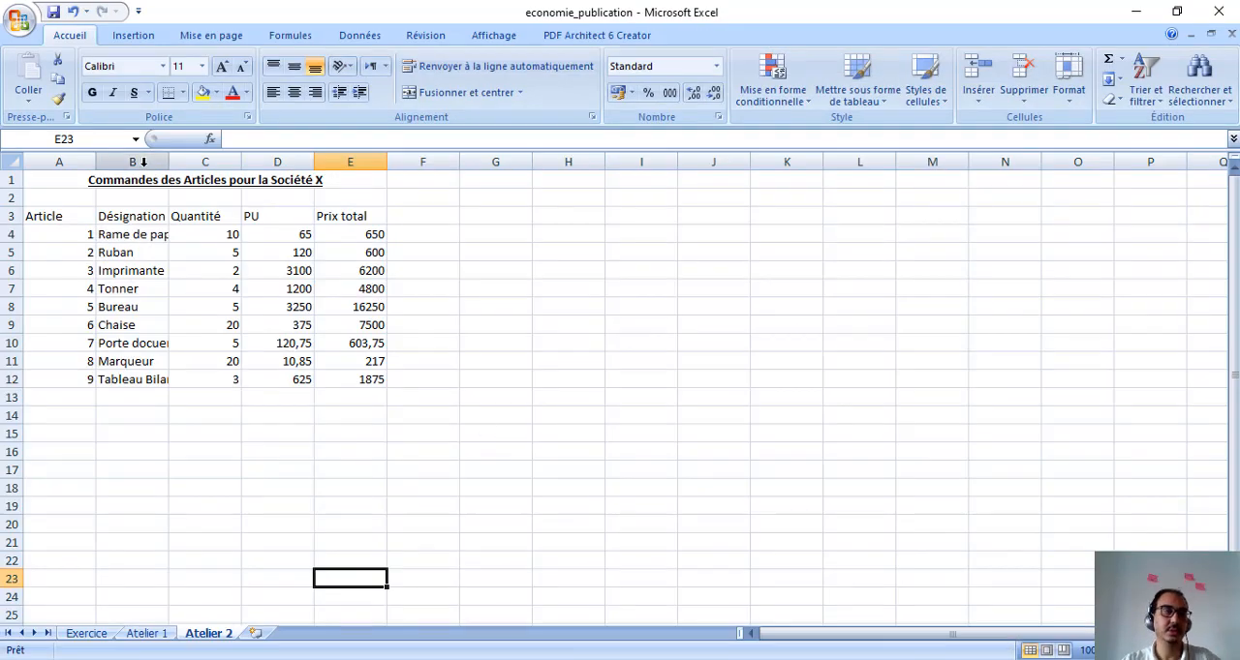
drag(47, 211, 360, 375)
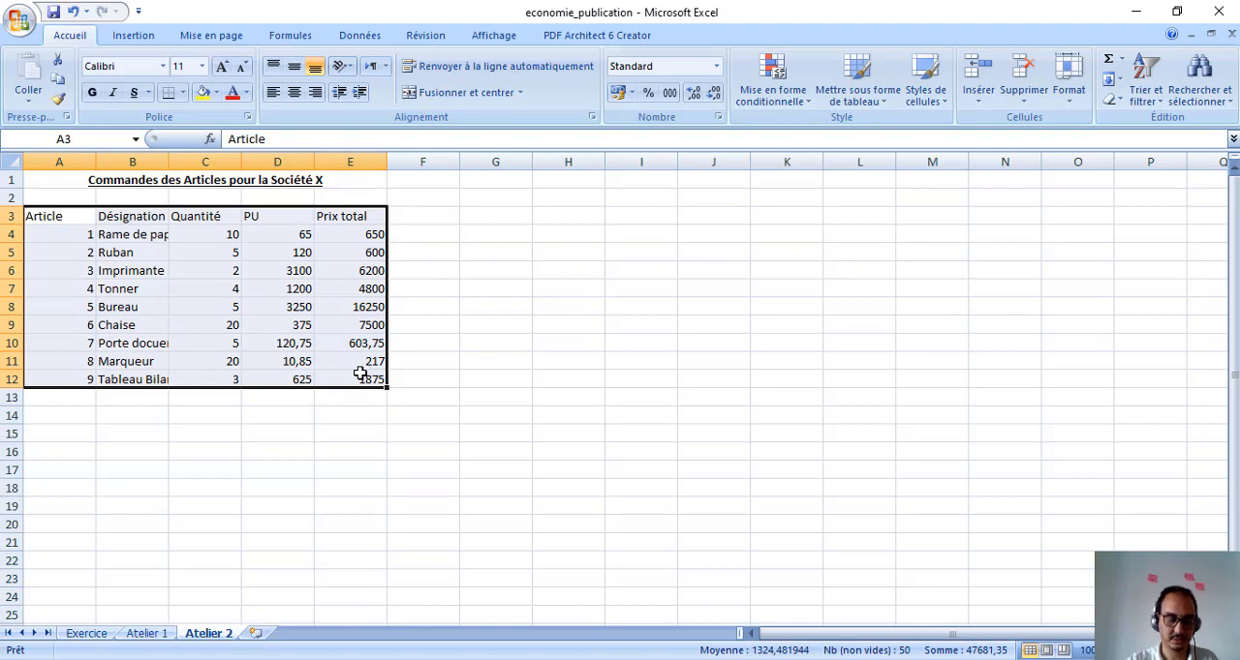
right_click(361, 375)
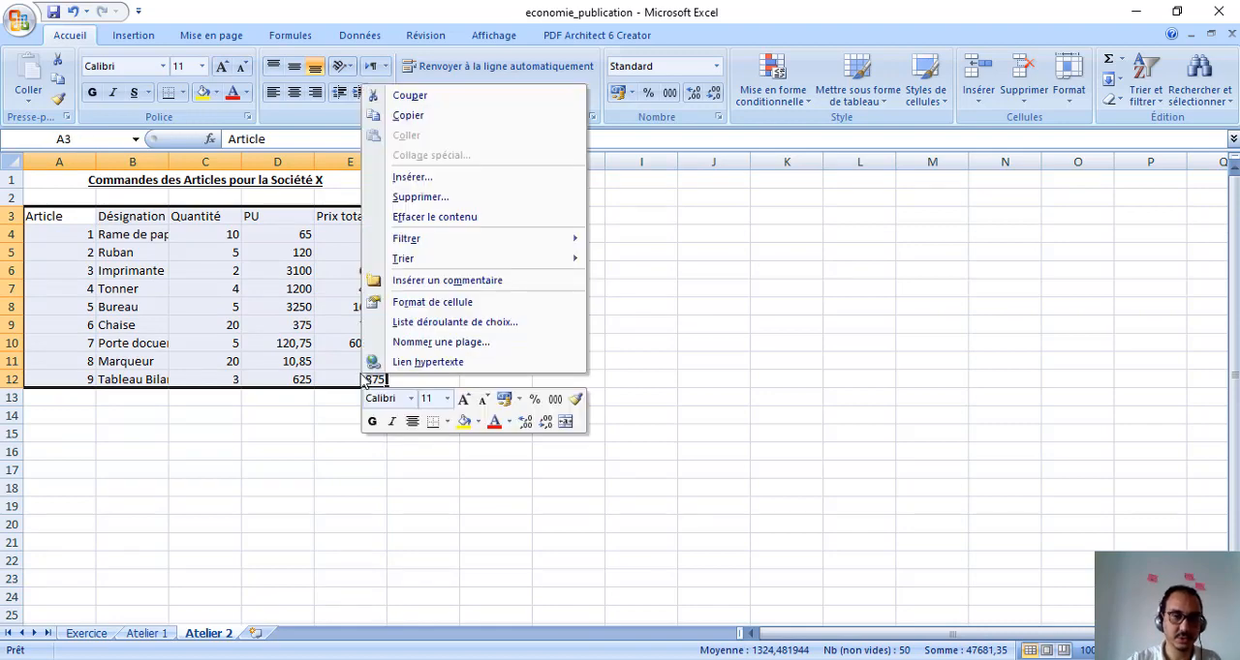
click(400, 304)
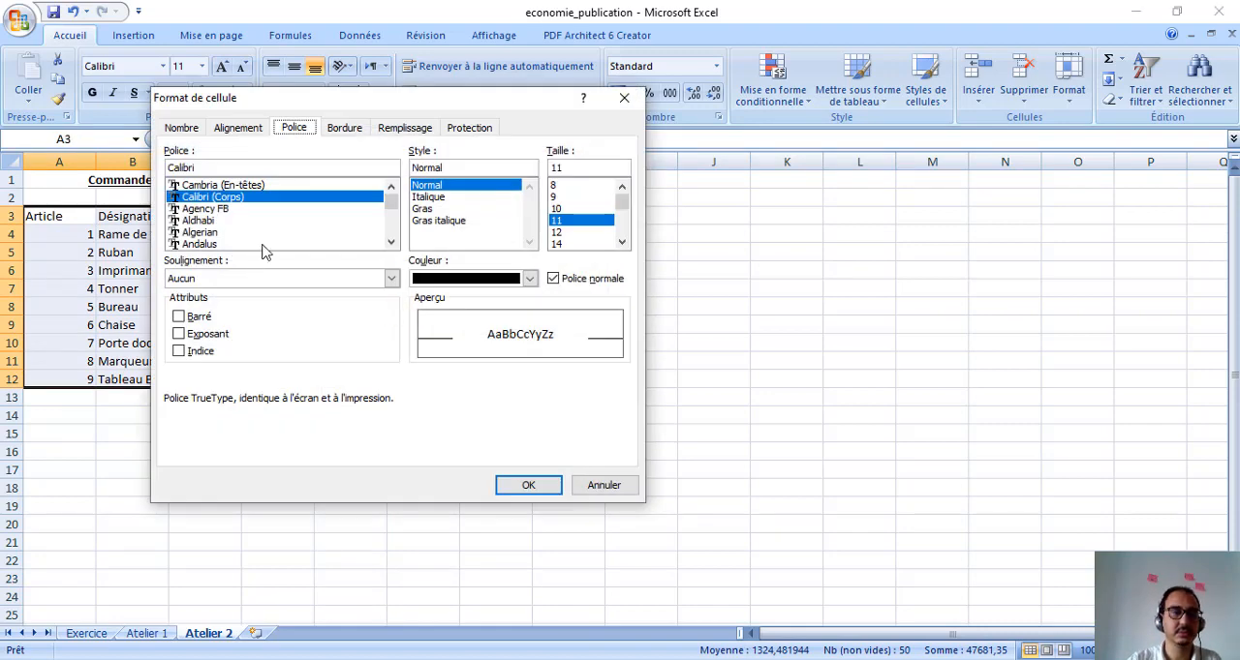
click(350, 132)
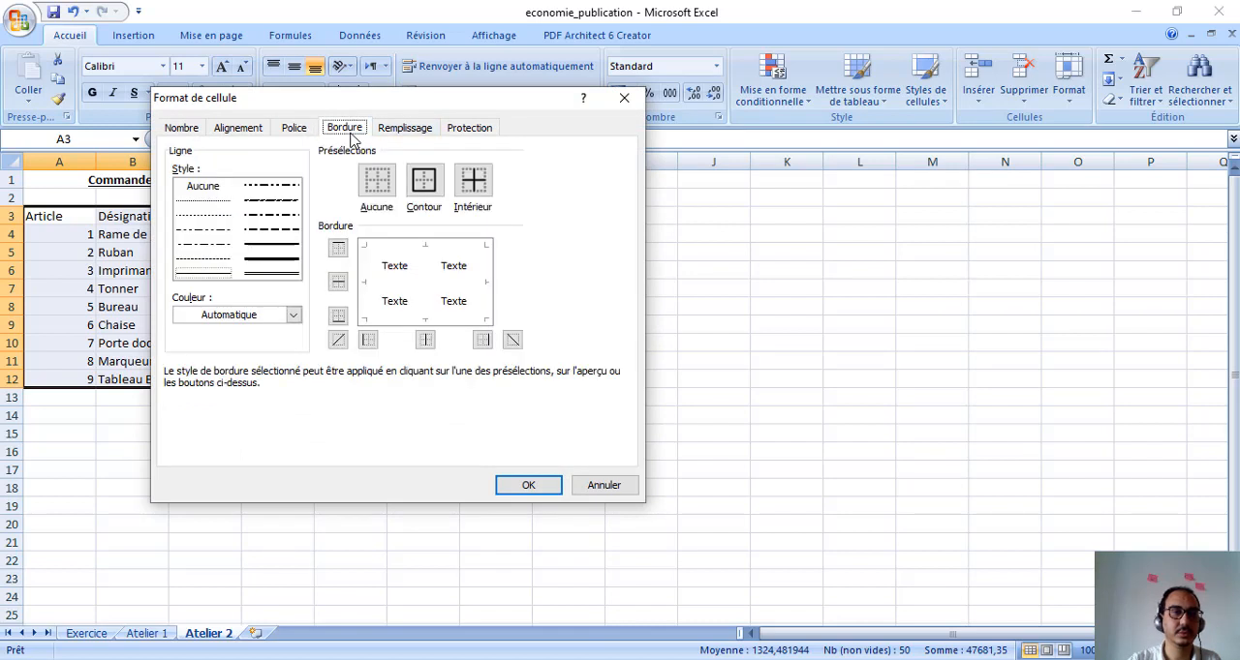
click(285, 258)
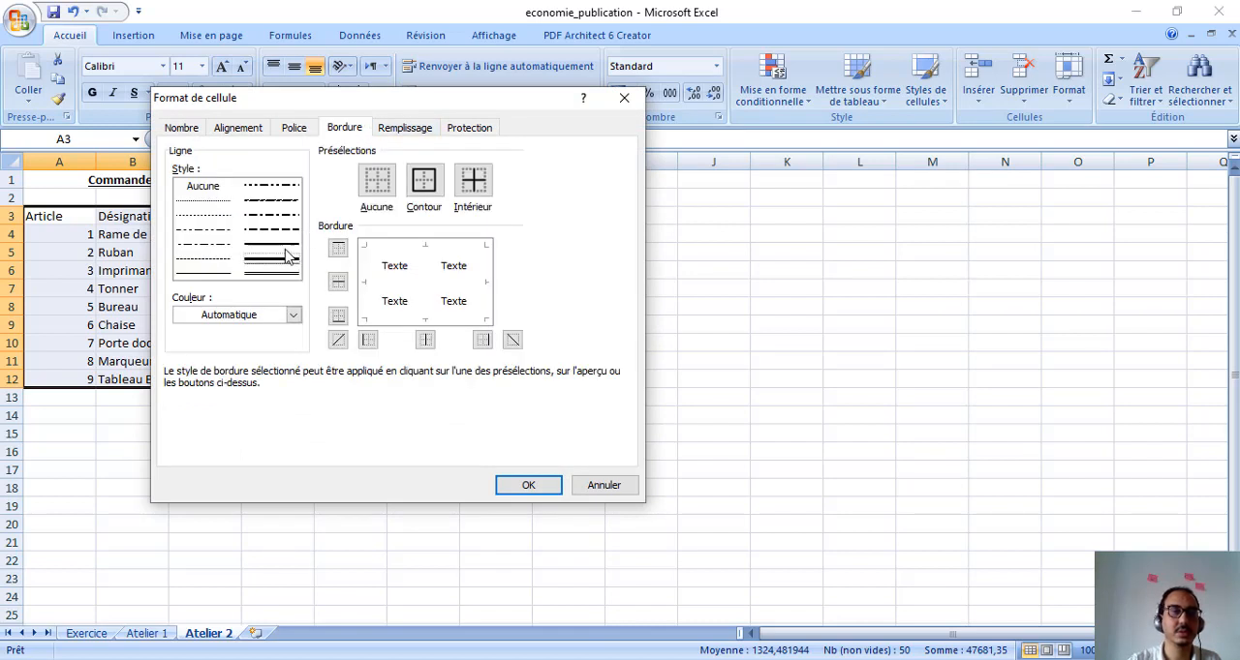
click(287, 247)
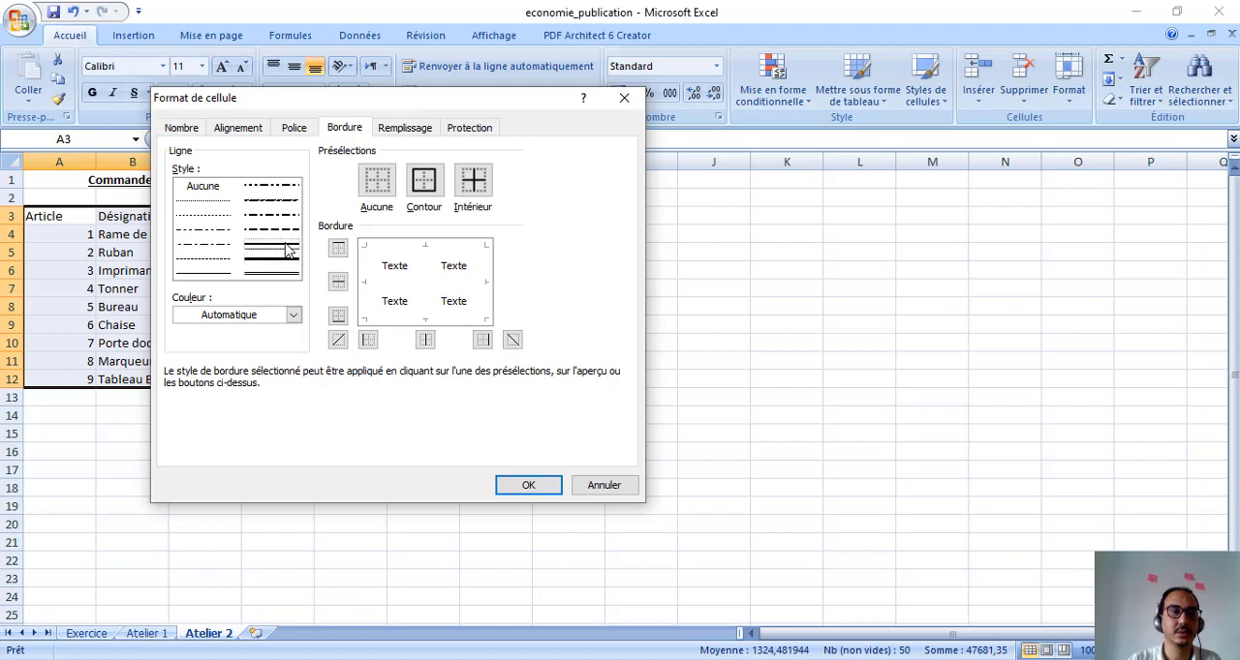
click(426, 190)
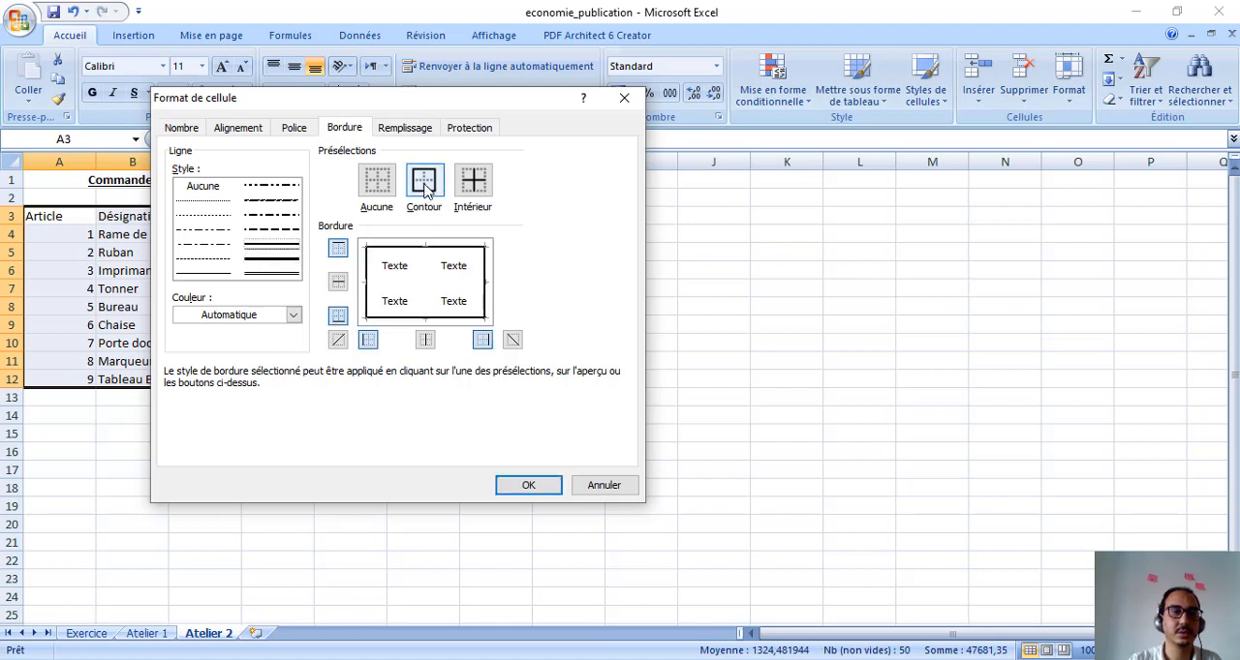
click(482, 188)
click(510, 489)
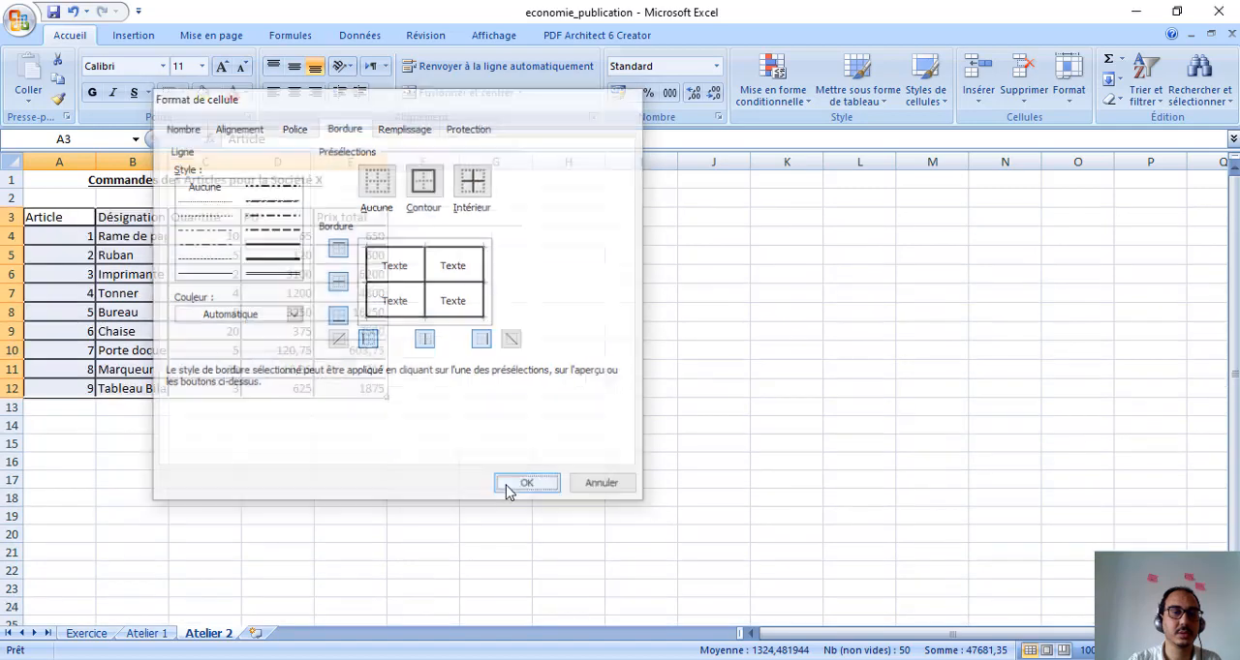
click(248, 408)
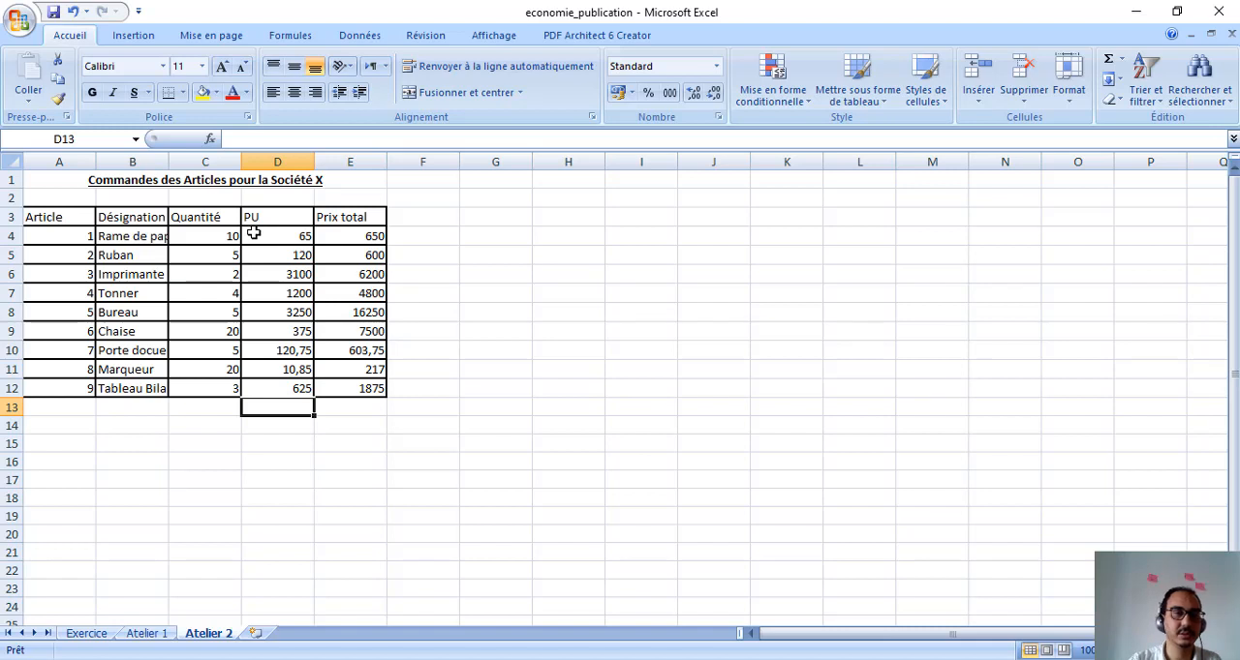
Apply the Monétaire number format to the unit and total prices in D4:E12
drag(253, 233, 352, 263)
drag(359, 355, 351, 388)
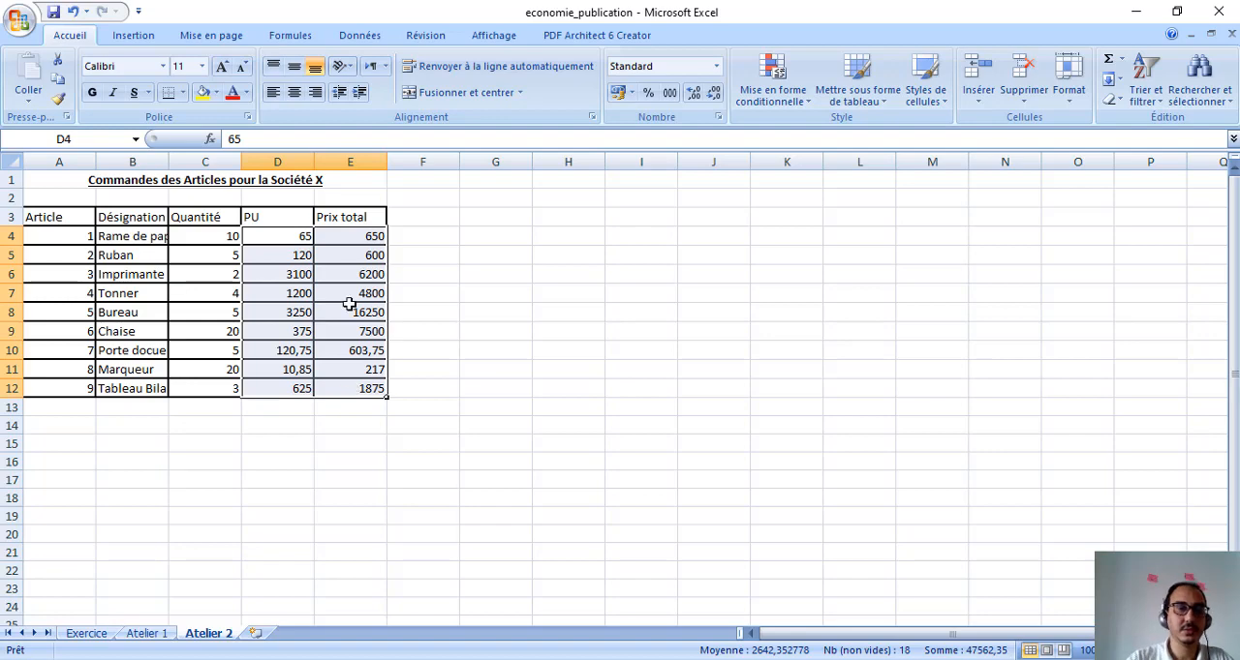
right_click(333, 253)
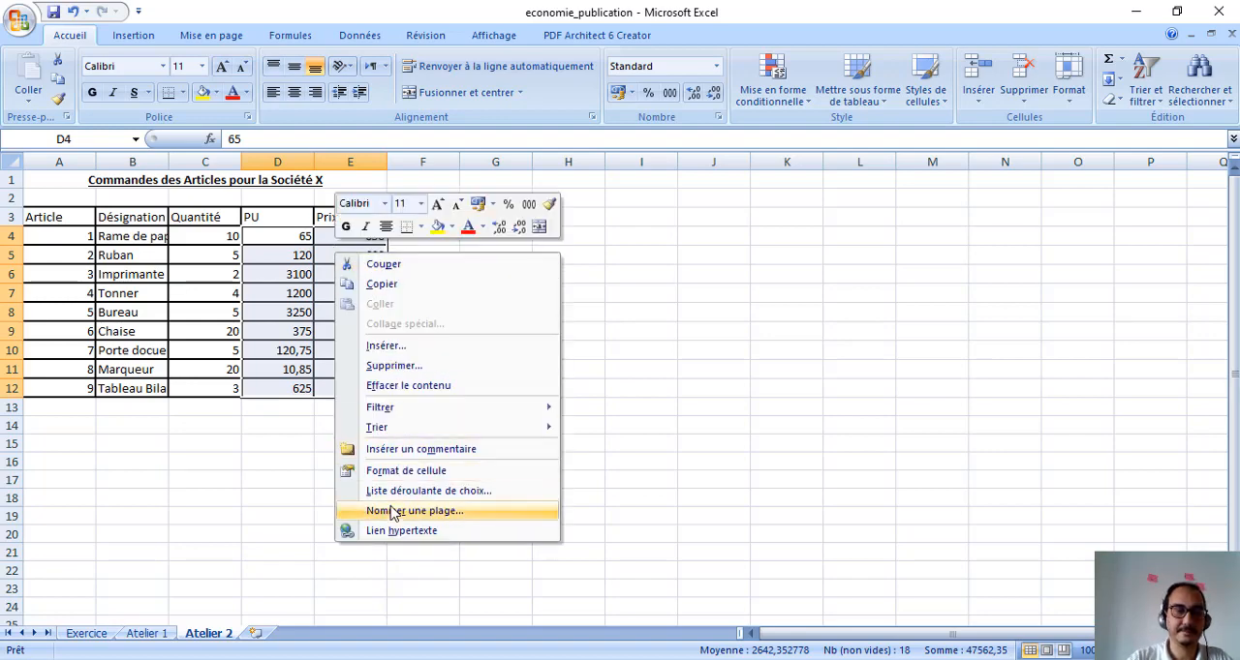
click(402, 474)
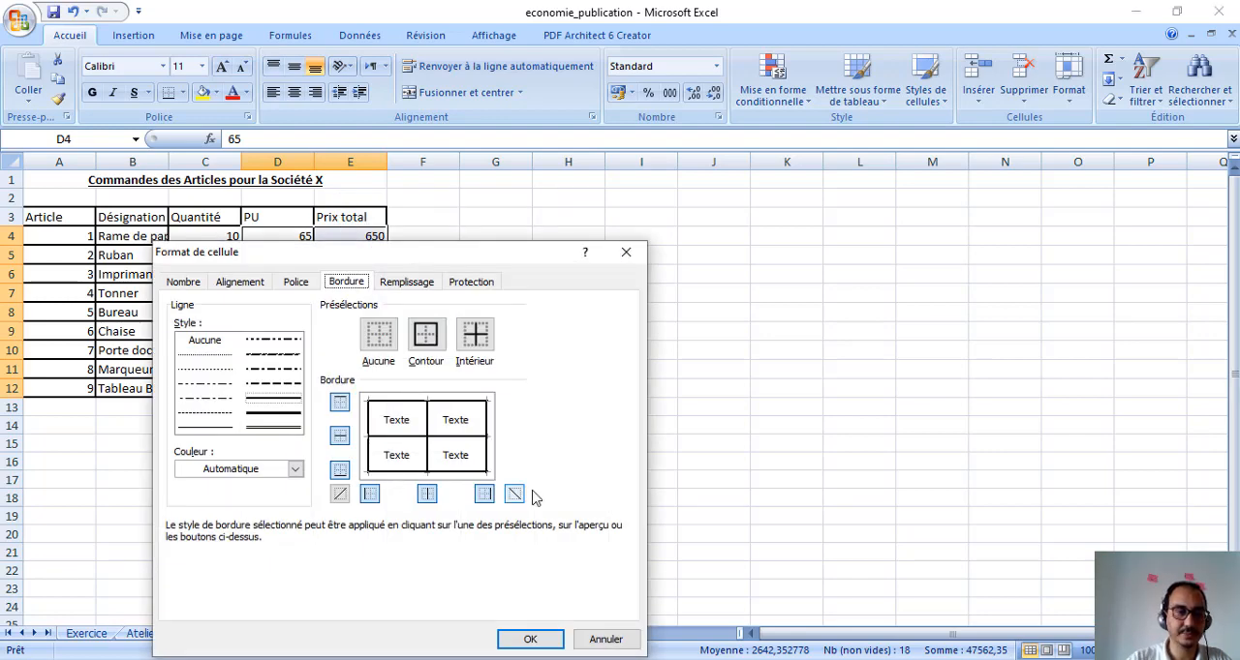
click(178, 282)
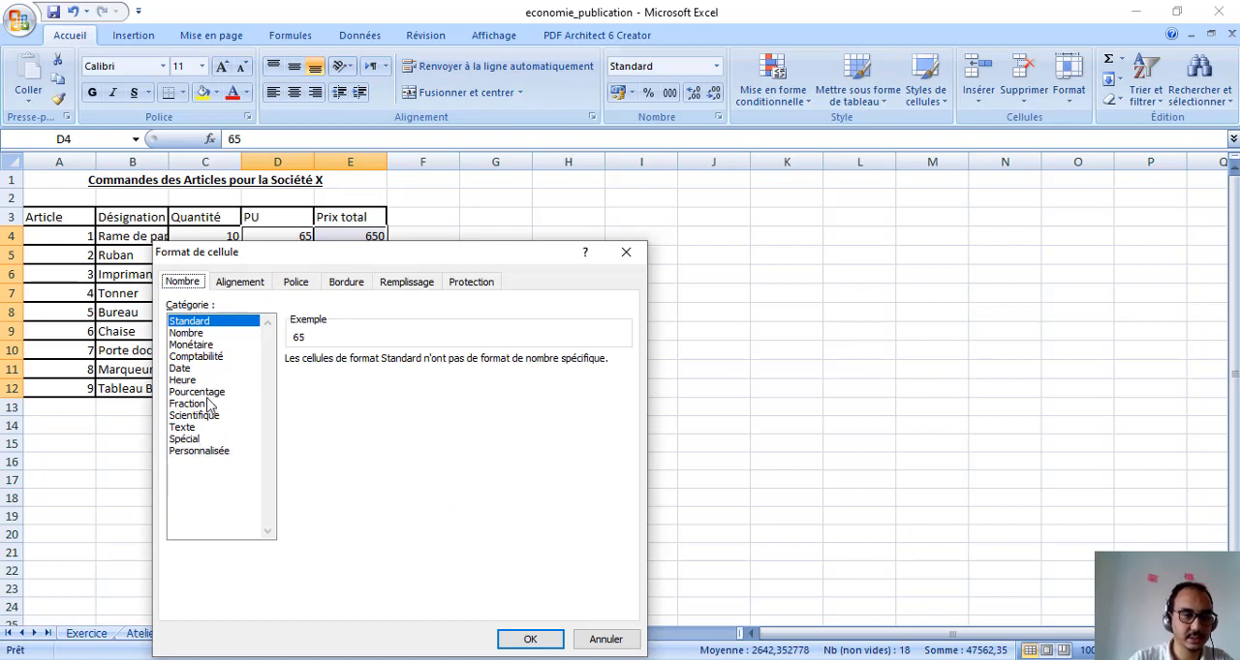
double_click(199, 345)
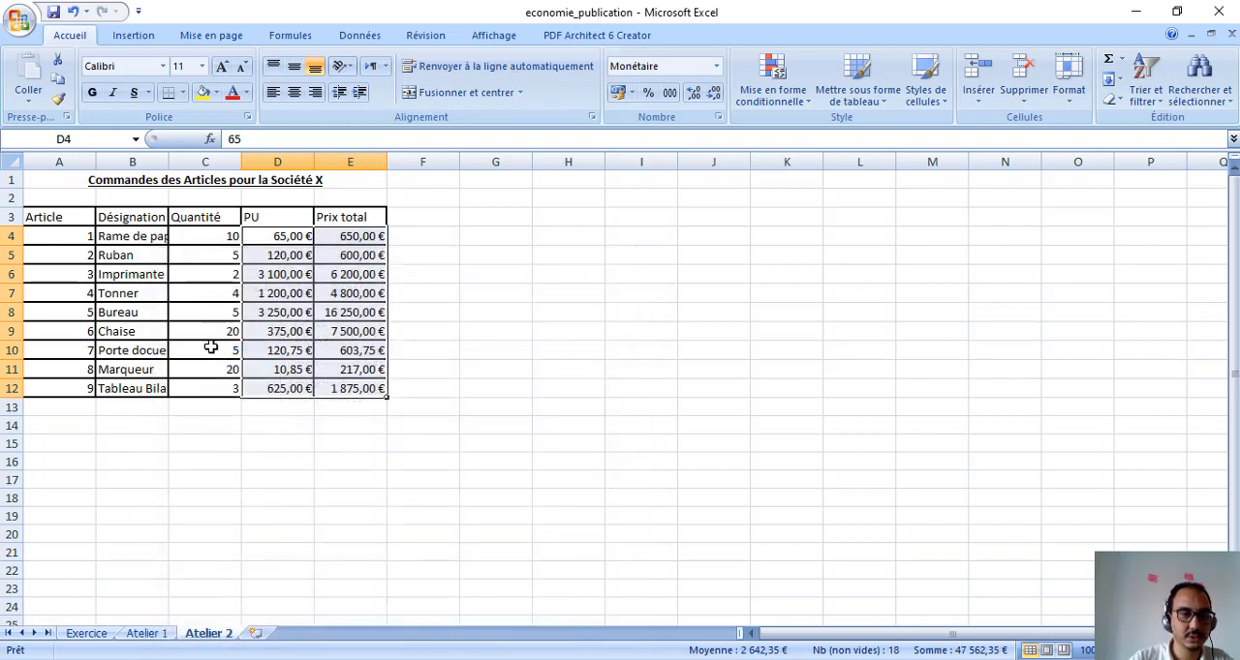
Set the currency symbol of the prices in D4:E12 to MAD through their cell format
right_click(294, 259)
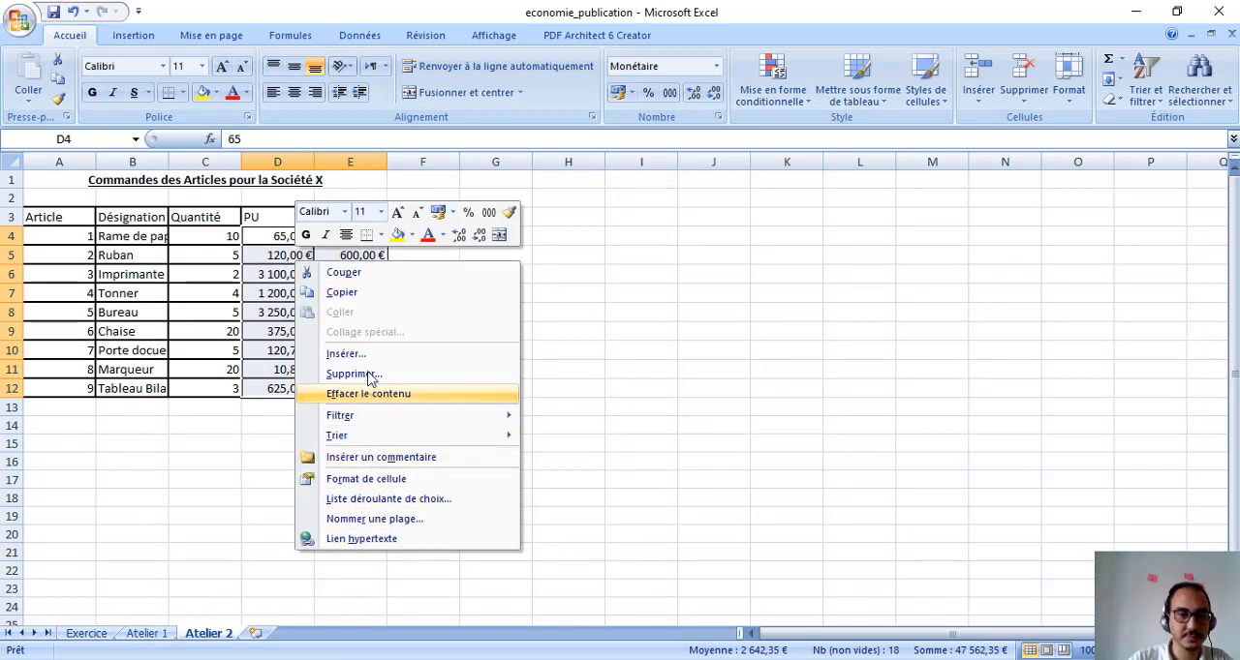
click(395, 479)
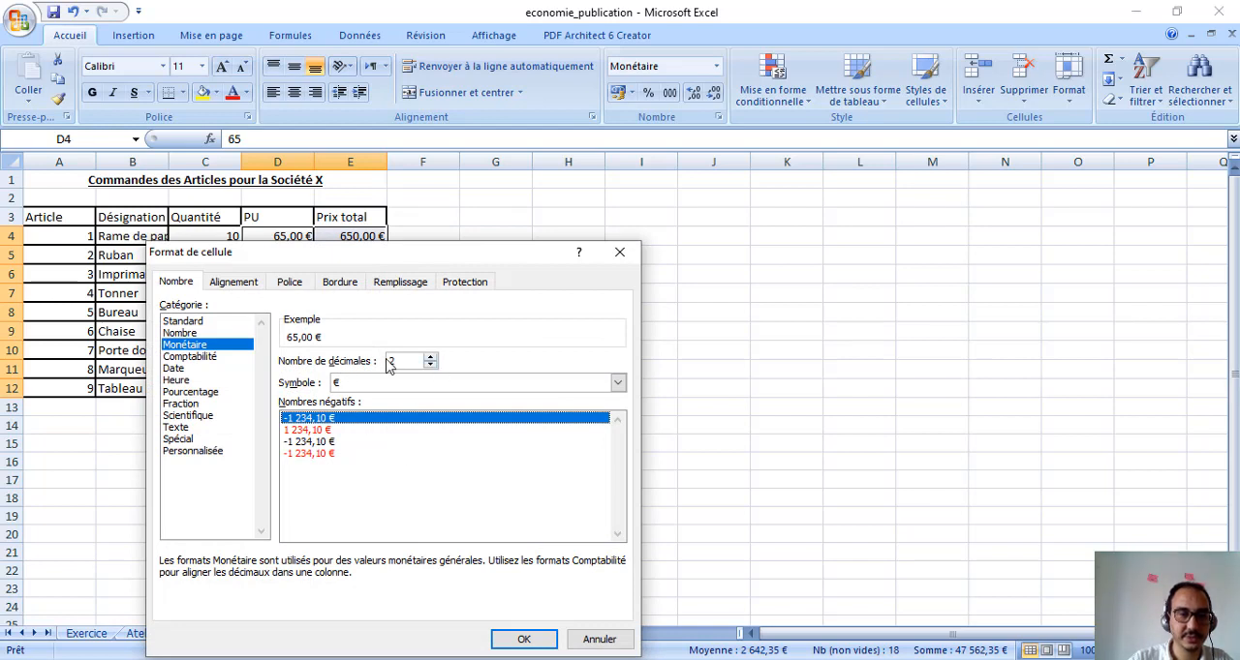
click(469, 389)
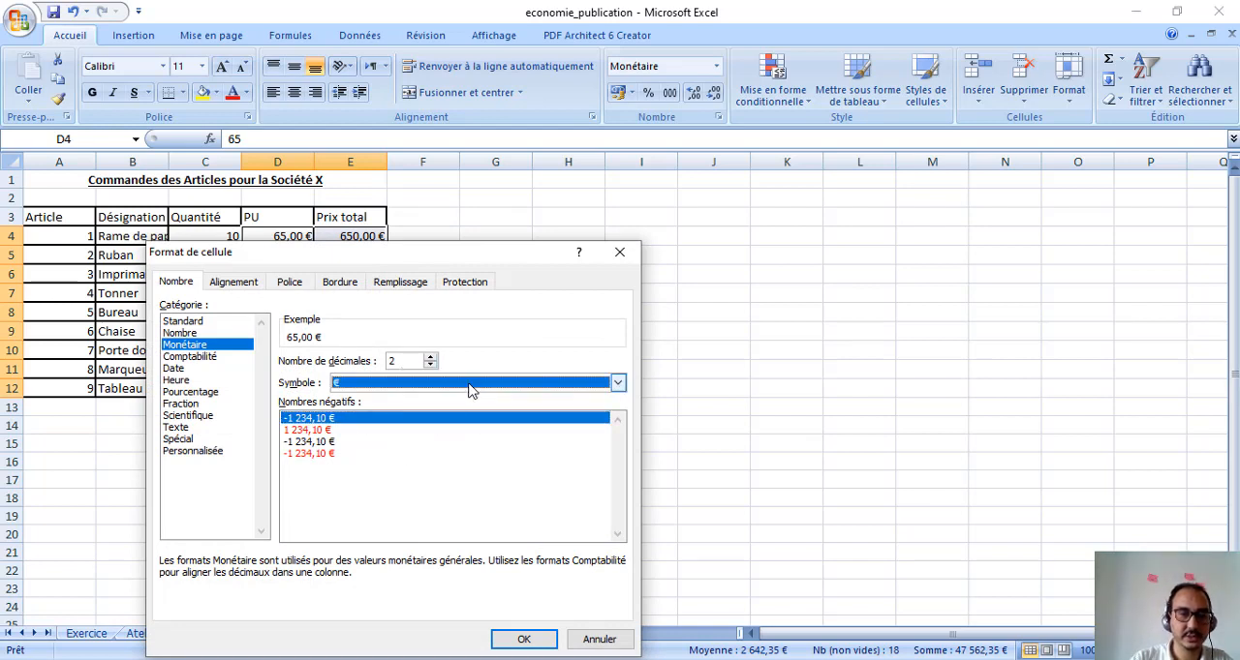
click(468, 385)
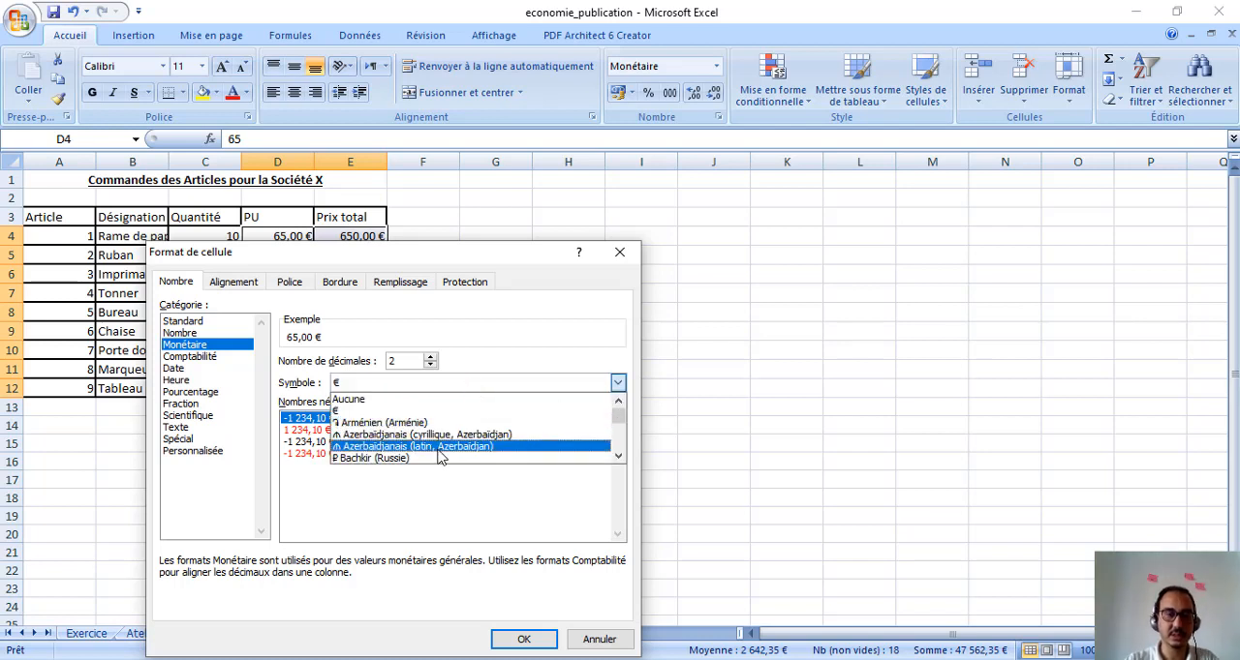
text(MAD)
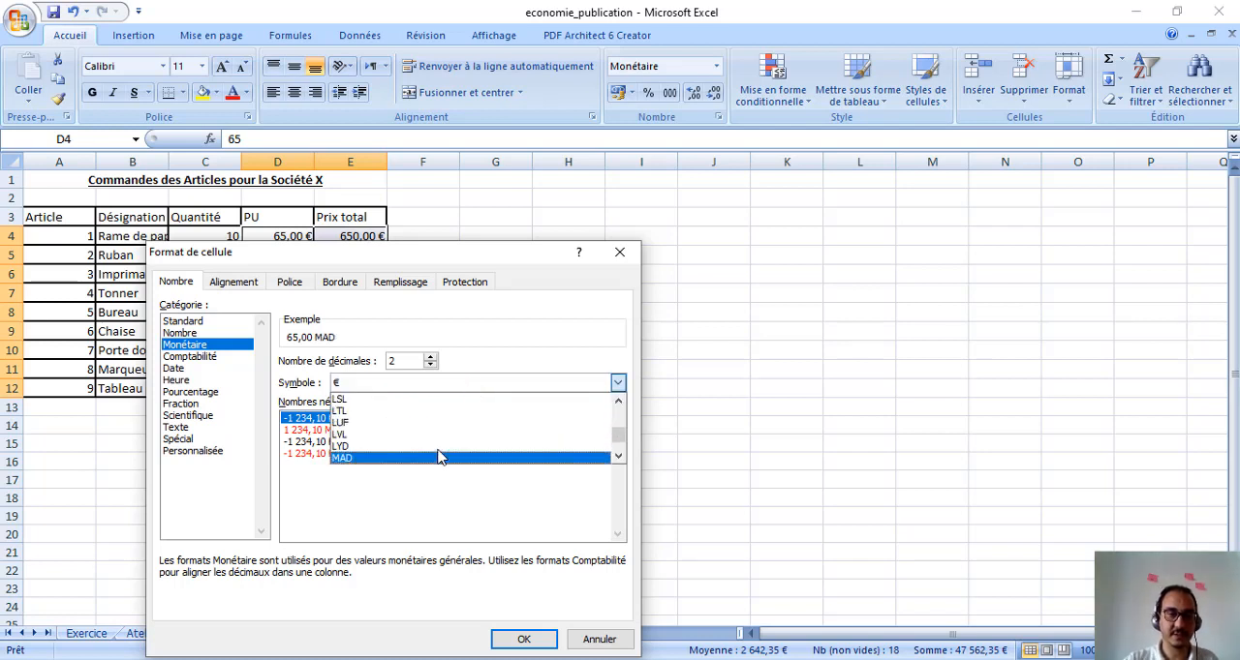
click(431, 458)
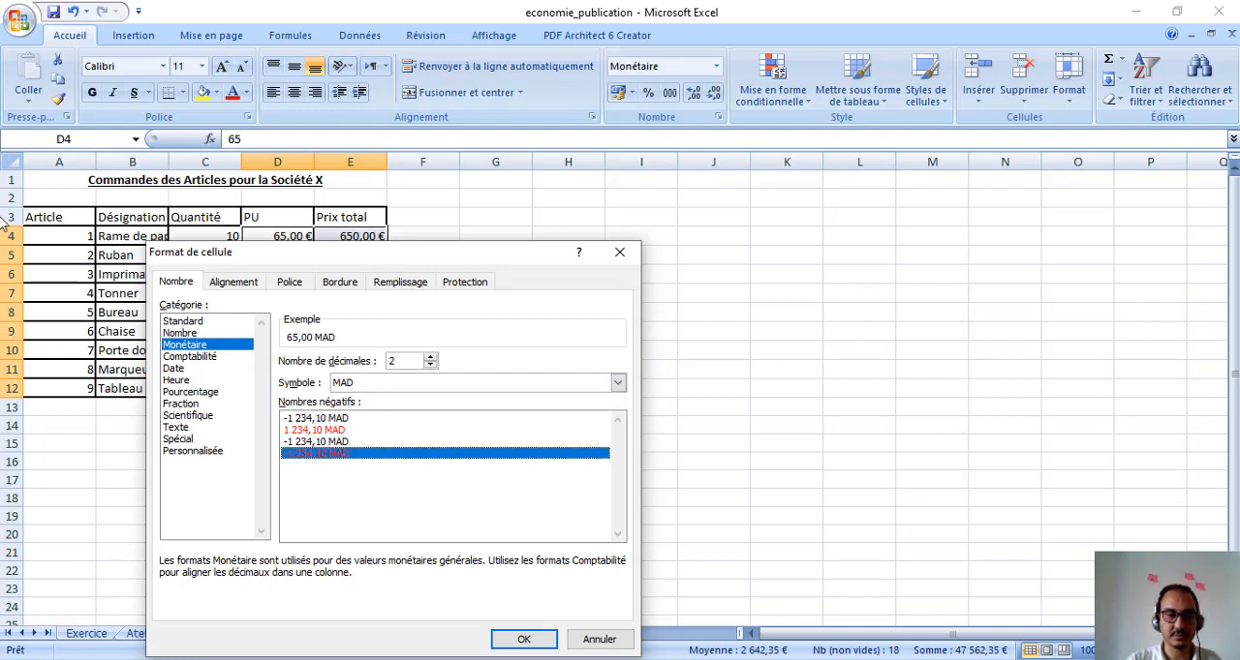
click(523, 639)
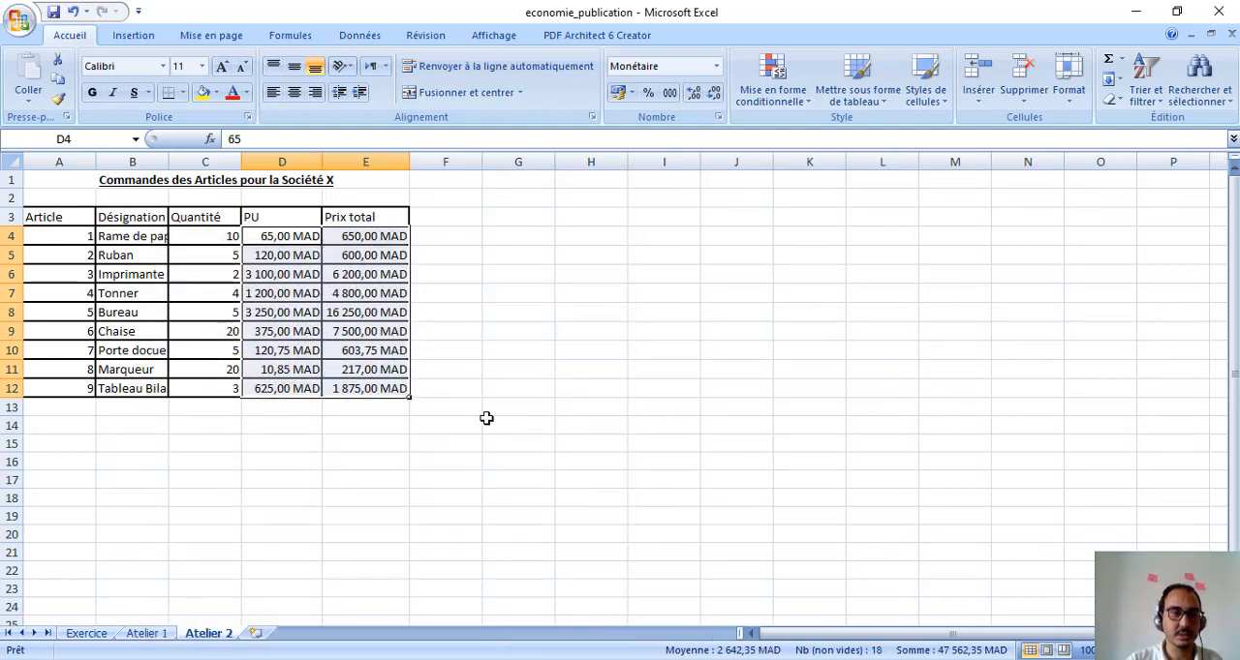